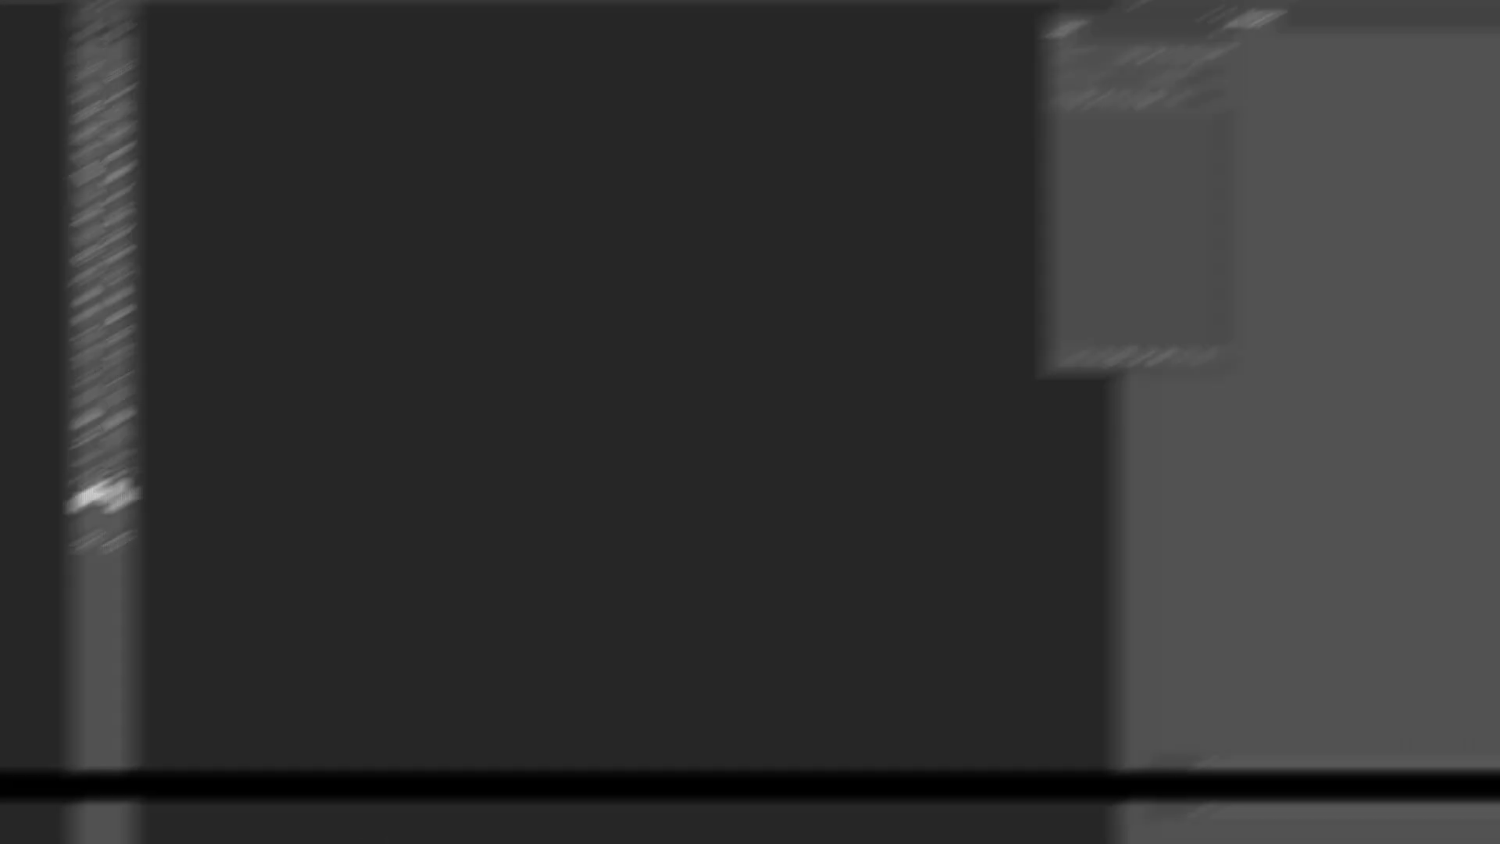
Open the portrait-format pexels JPG of the woman sitting on a ledge from the Downloads folder
left_click(34, 19)
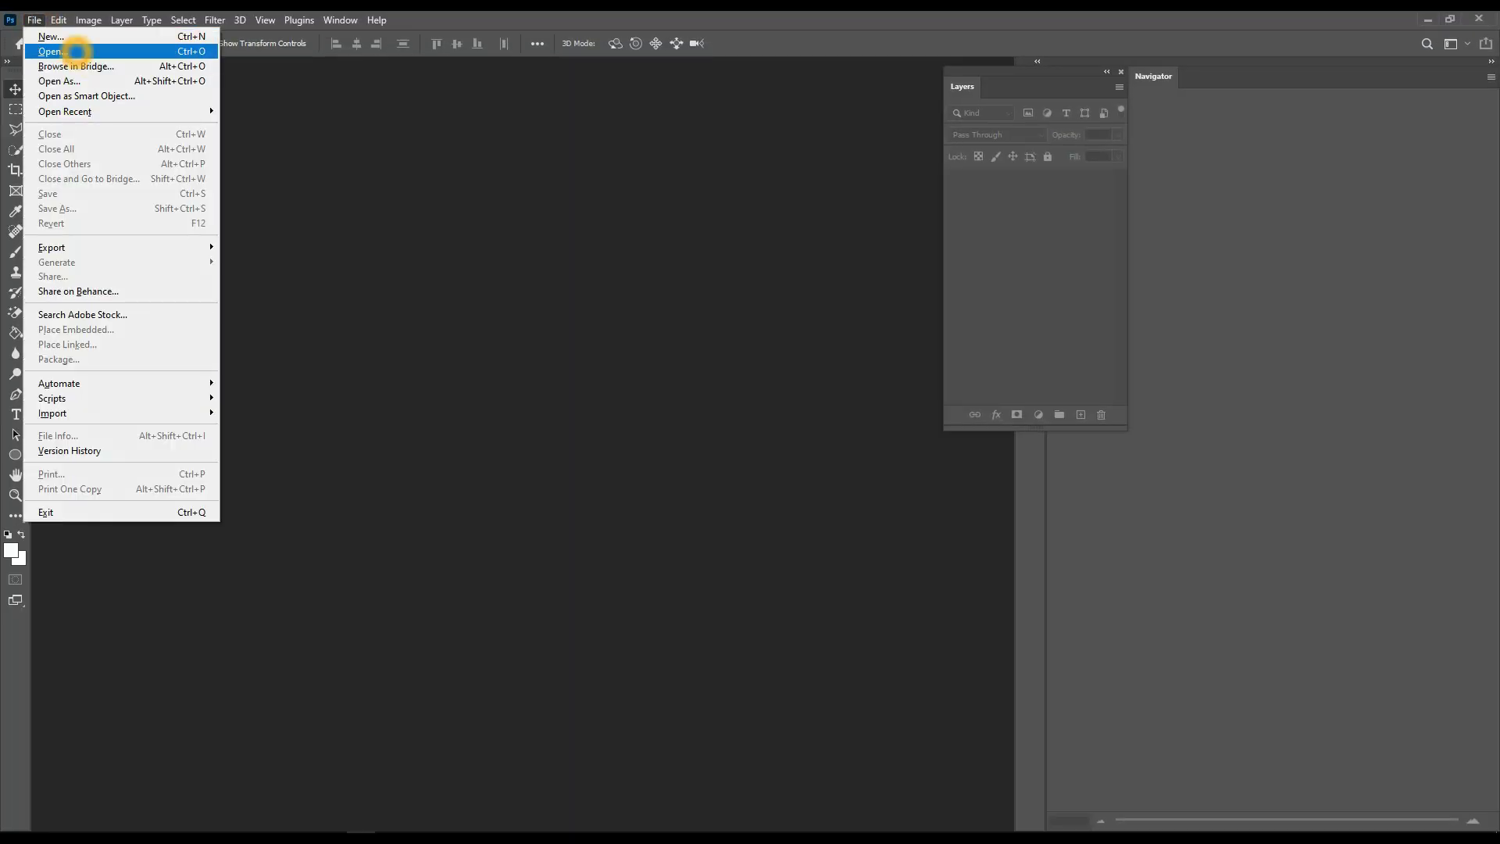
left_click(53, 50)
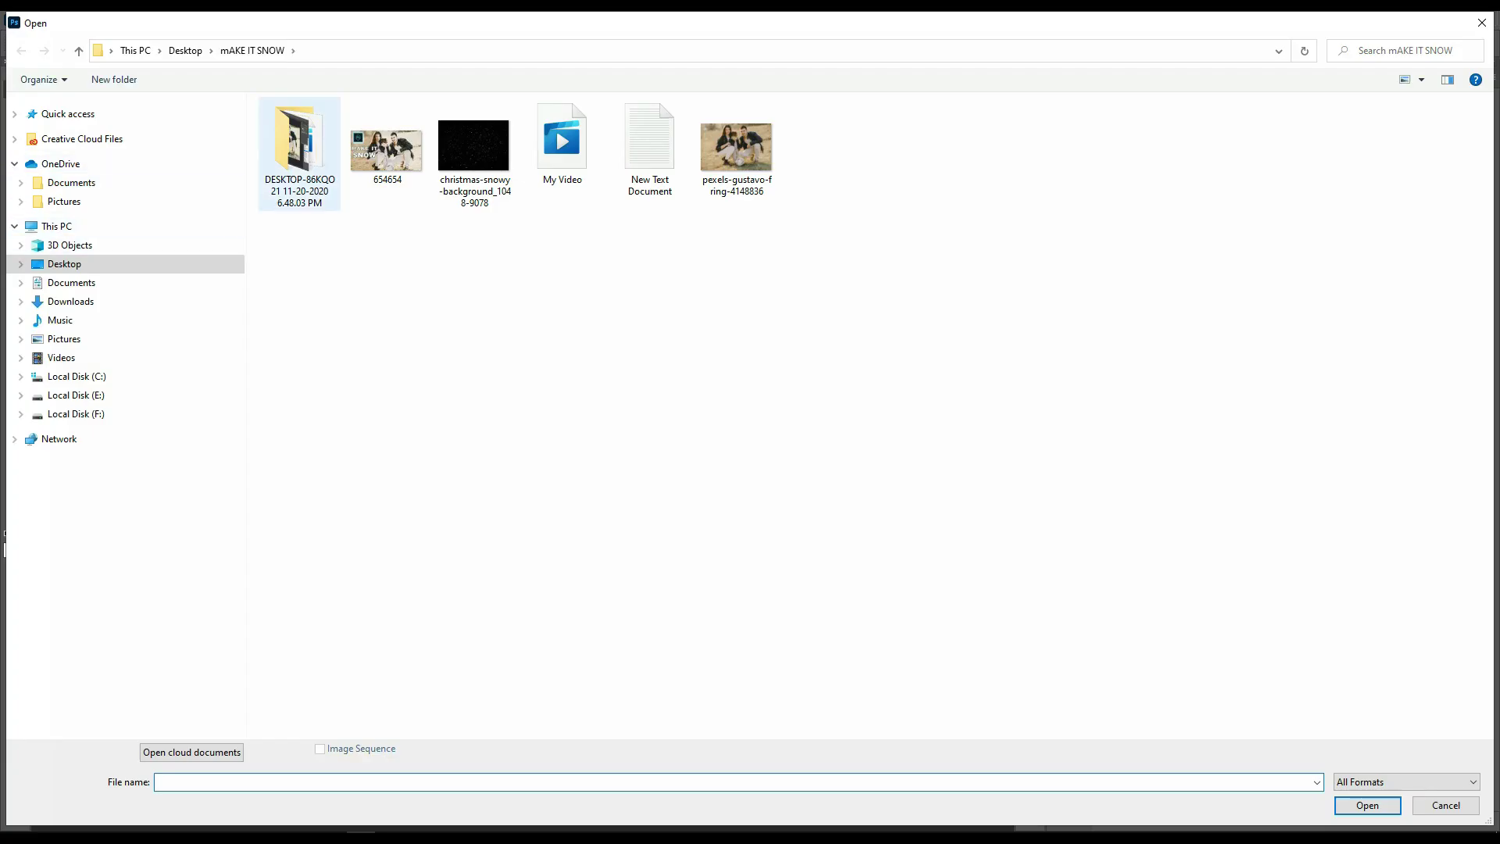
left_click(65, 264)
left_click(71, 301)
double_click(322, 211)
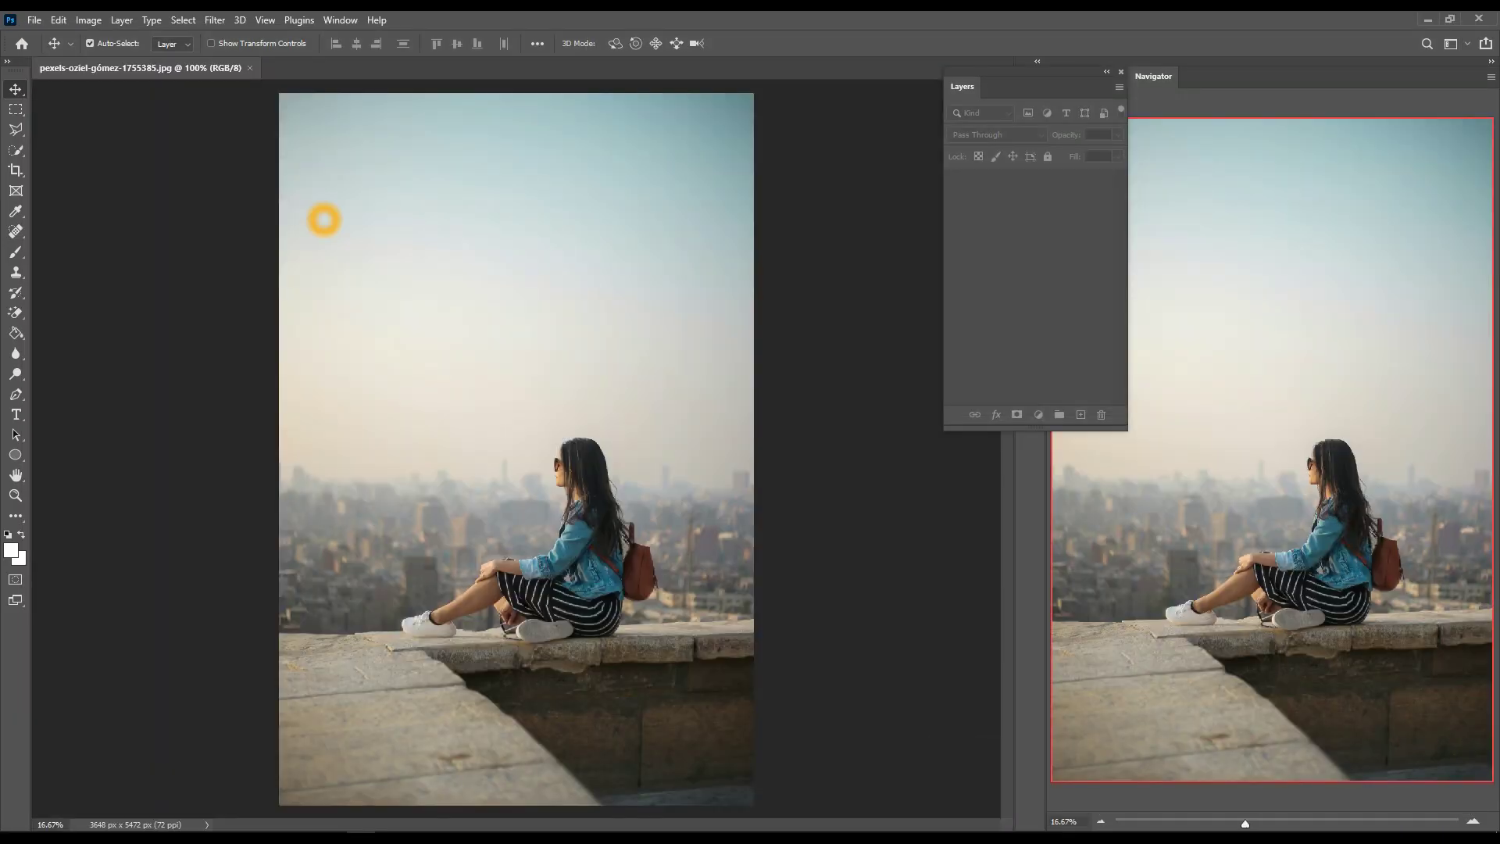
Unlock the Background layer and try to start Sky Replacement on it
left_click(89, 43)
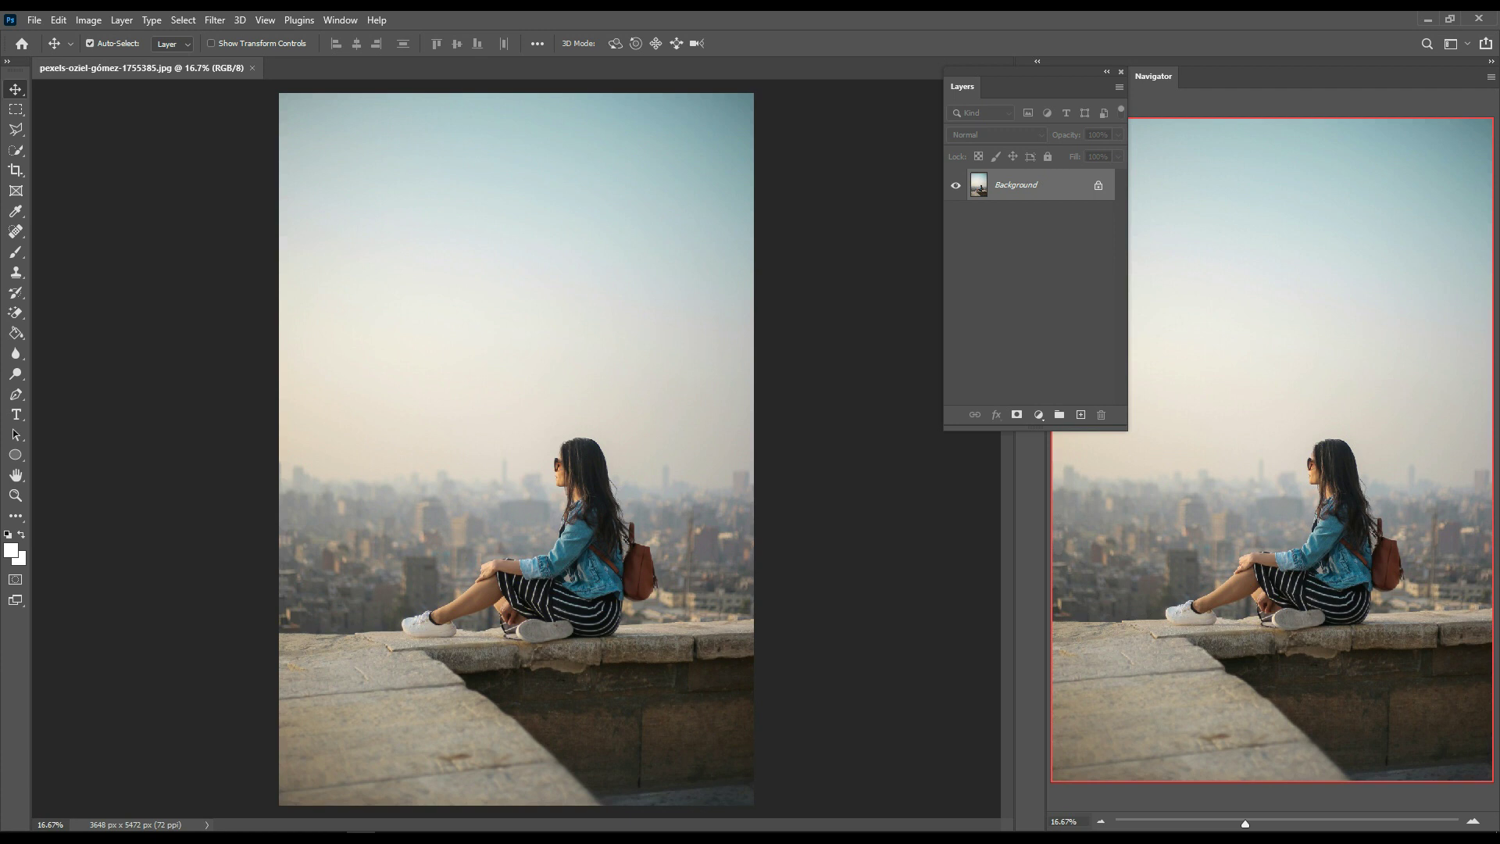
left_click(1098, 185)
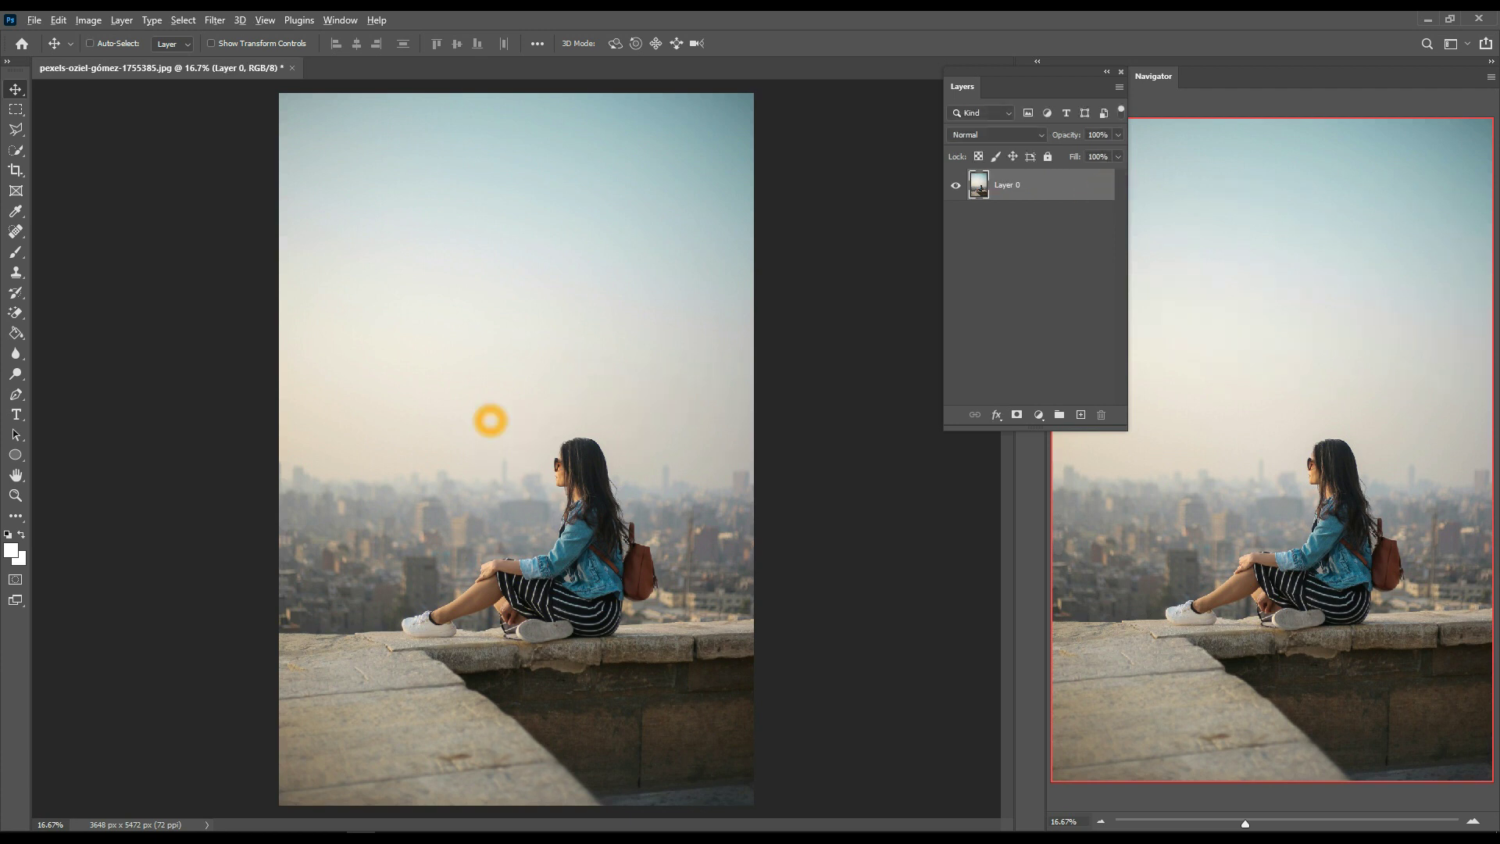
scroll(490, 423, "down", 1)
key("ctrl")
left_click(265, 20)
left_click(61, 21)
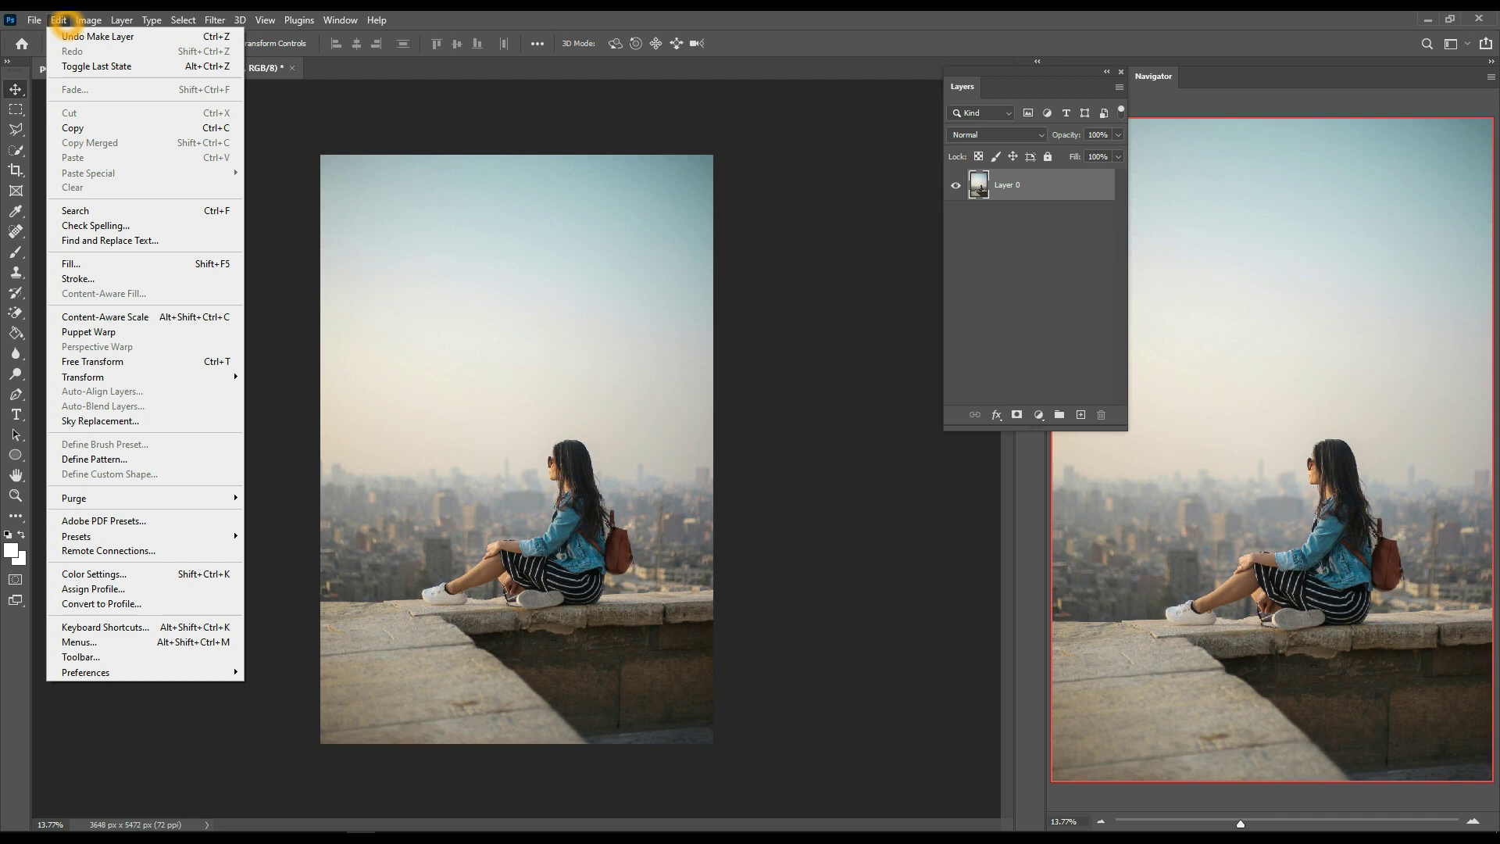
left_click(118, 420)
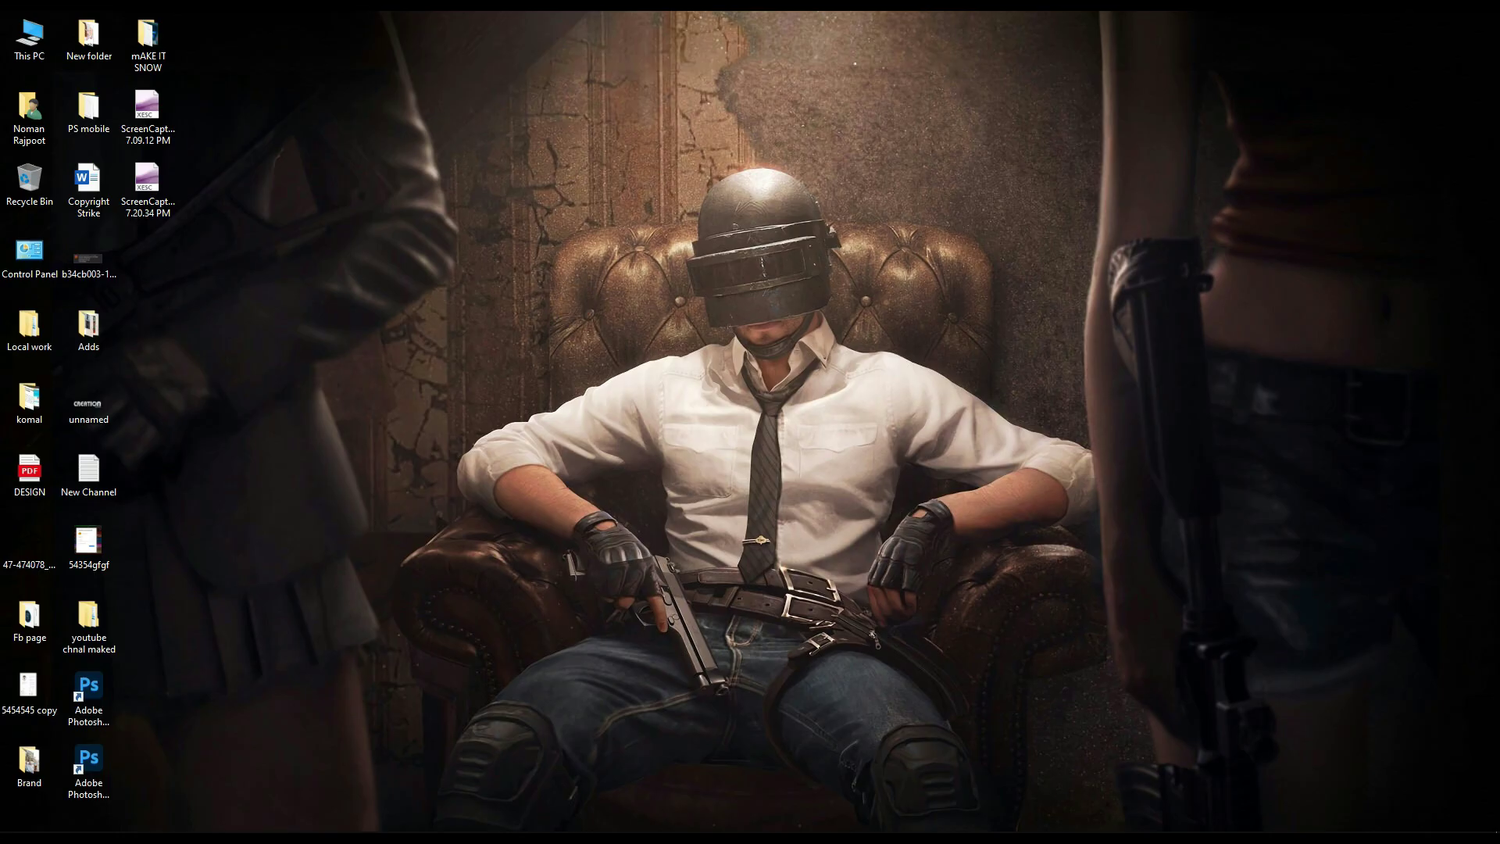
Relaunch Adobe Photoshop from the desktop and open the Performance preferences
double_click(88, 694)
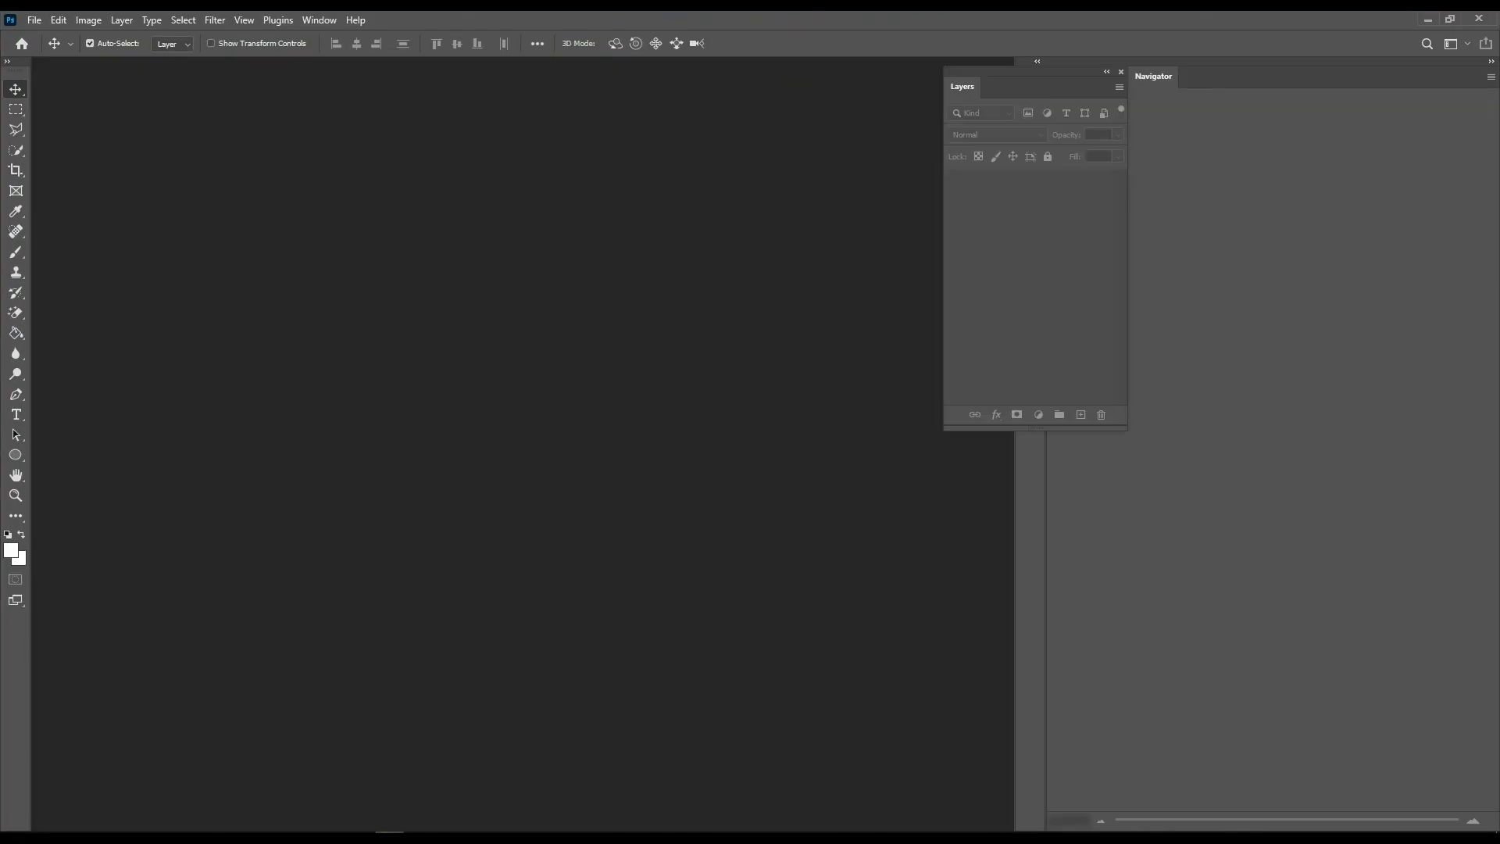
left_click(35, 20)
left_click(58, 19)
left_click(59, 20)
mouse_move(169, 670)
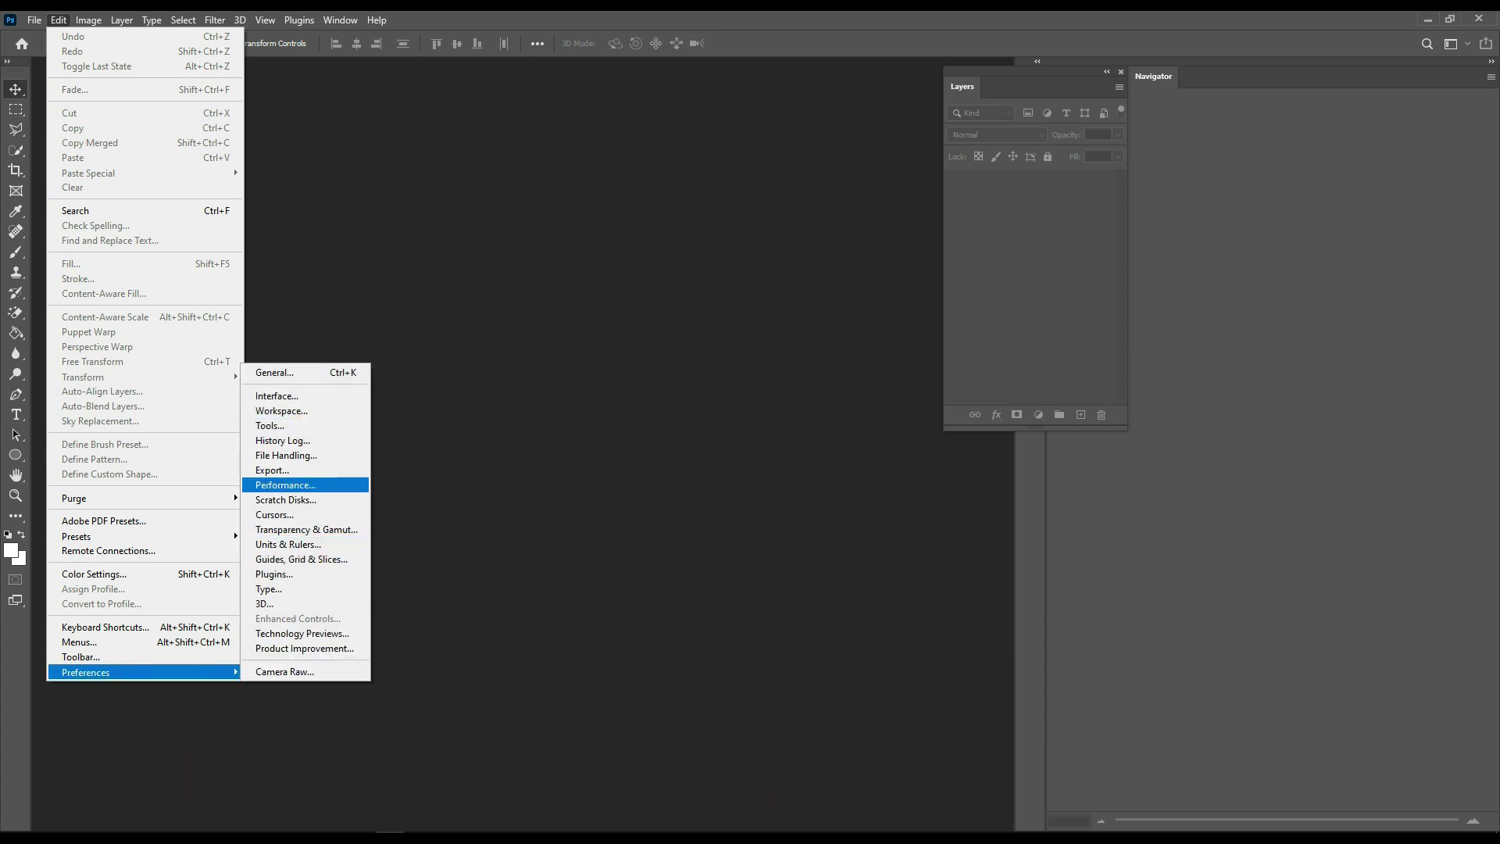
left_click(294, 484)
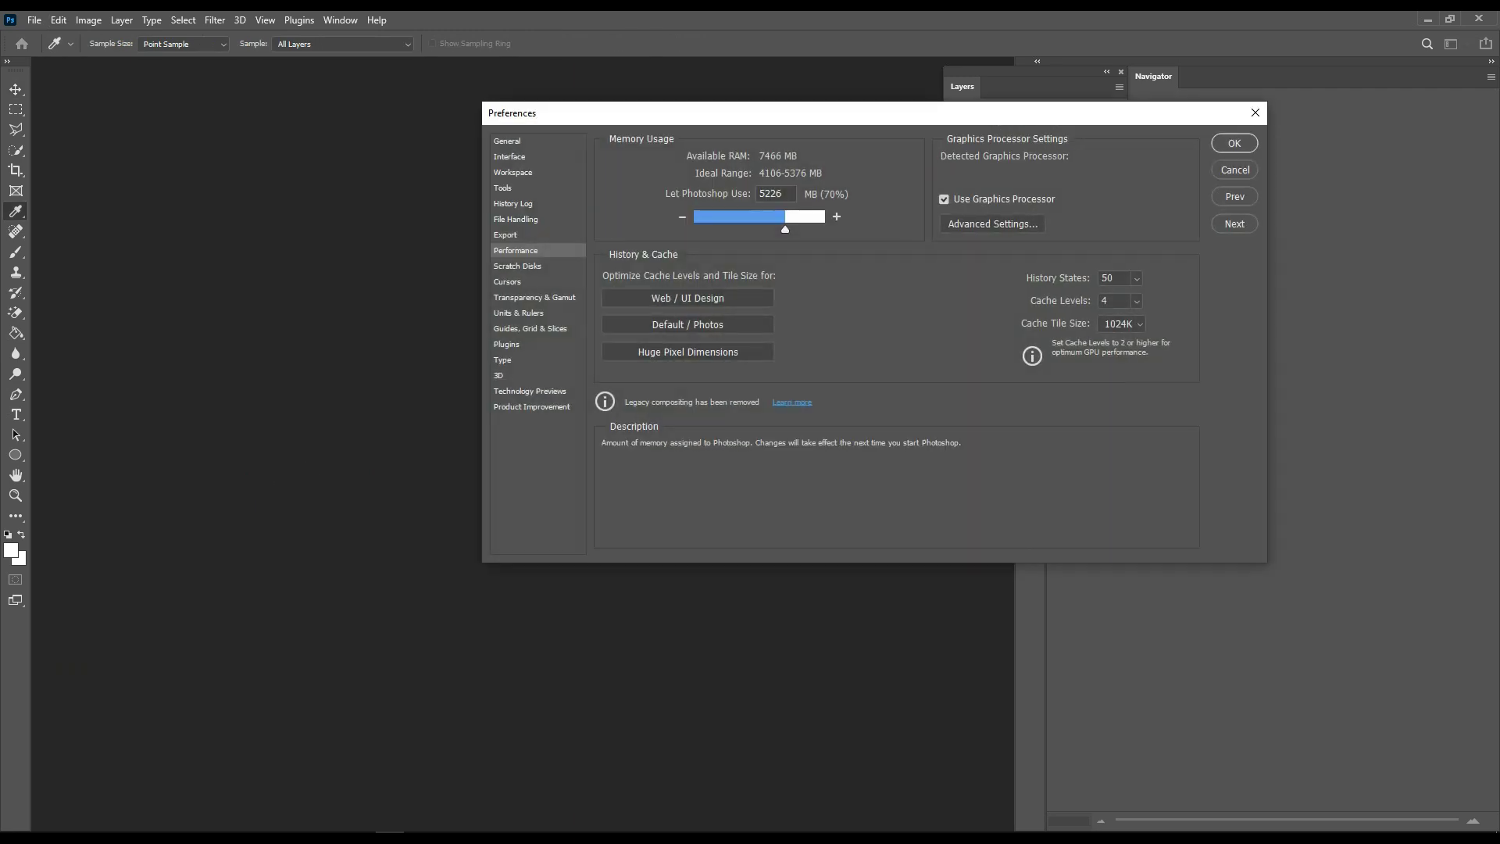
Review the General, Interface, Workspace, Tools, History Log and Export preferences
left_click(519, 143)
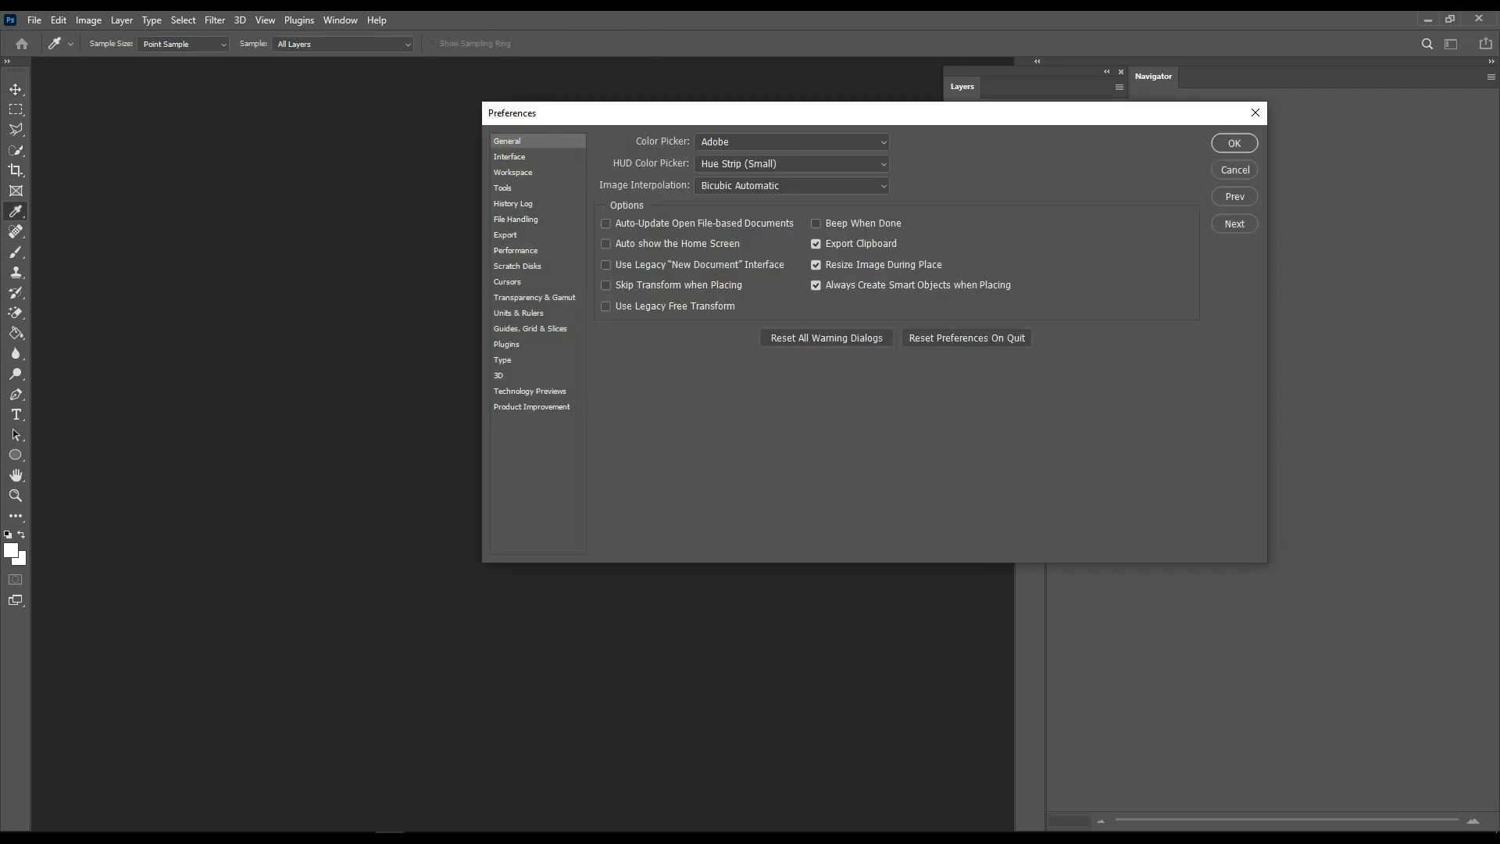
left_click(512, 156)
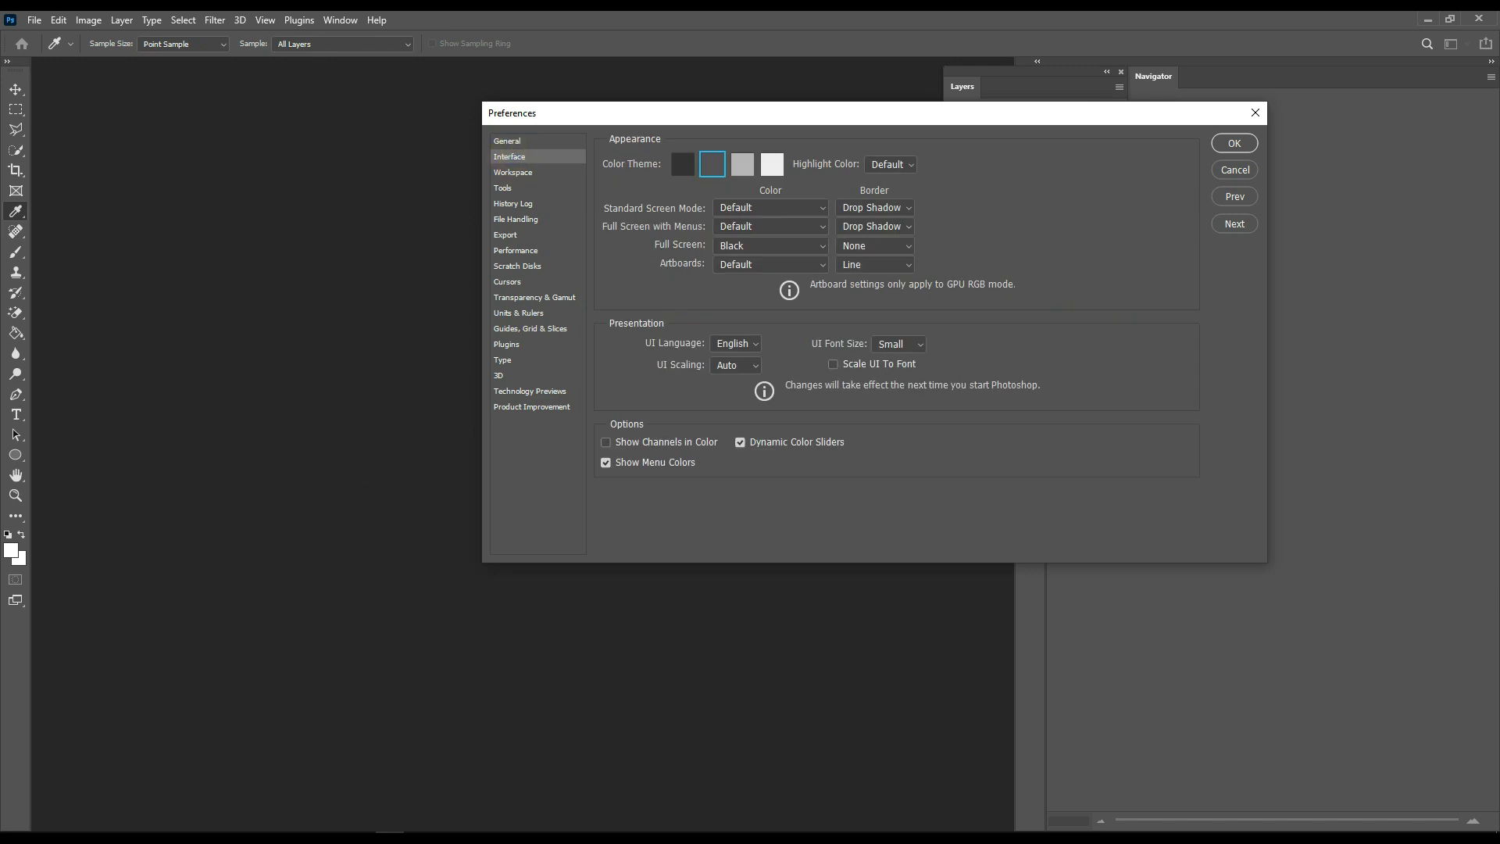
left_click(512, 172)
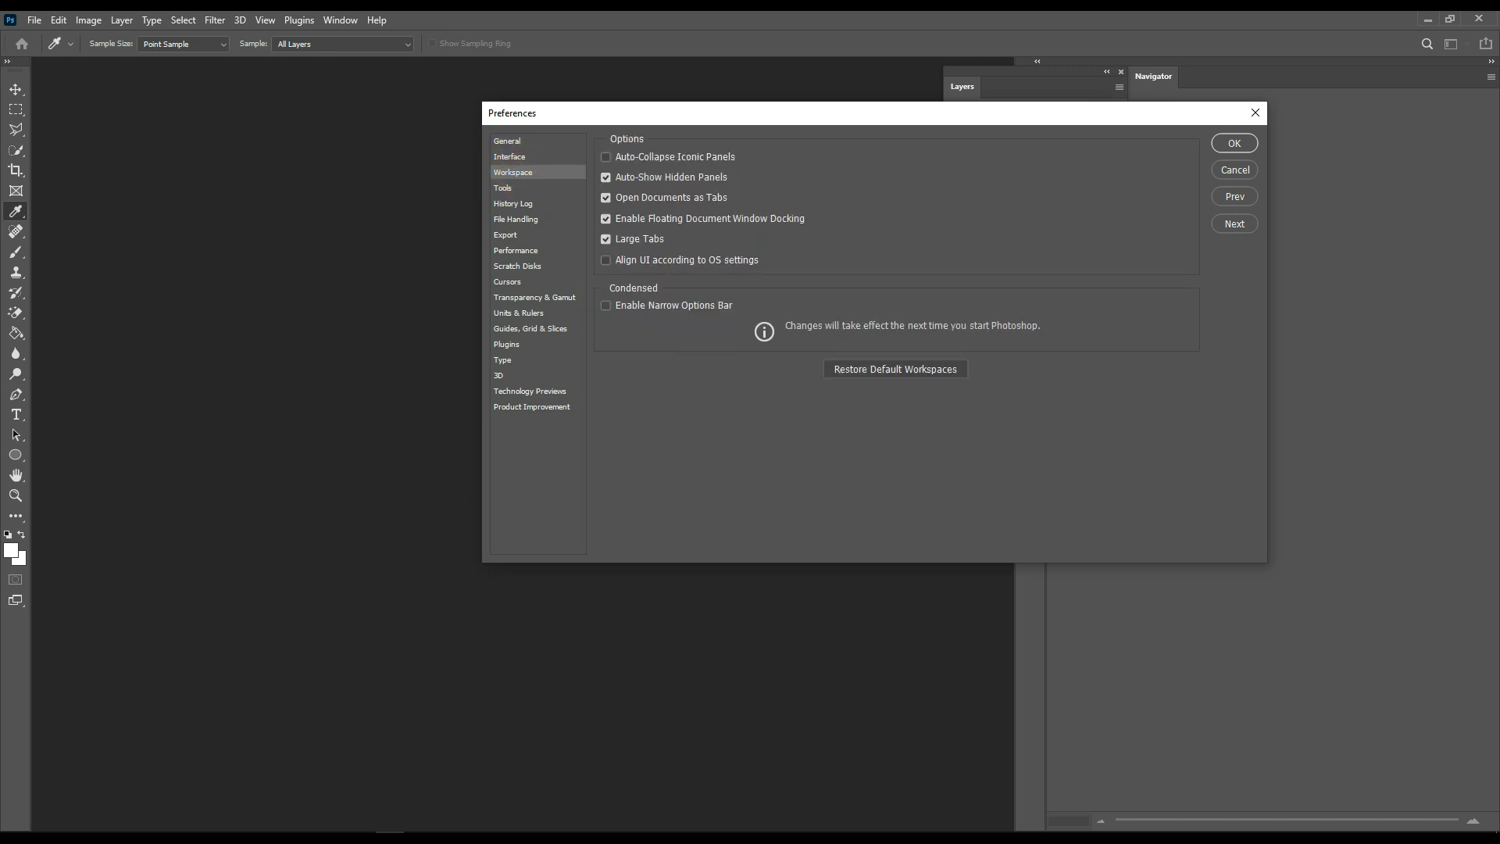
left_click(502, 188)
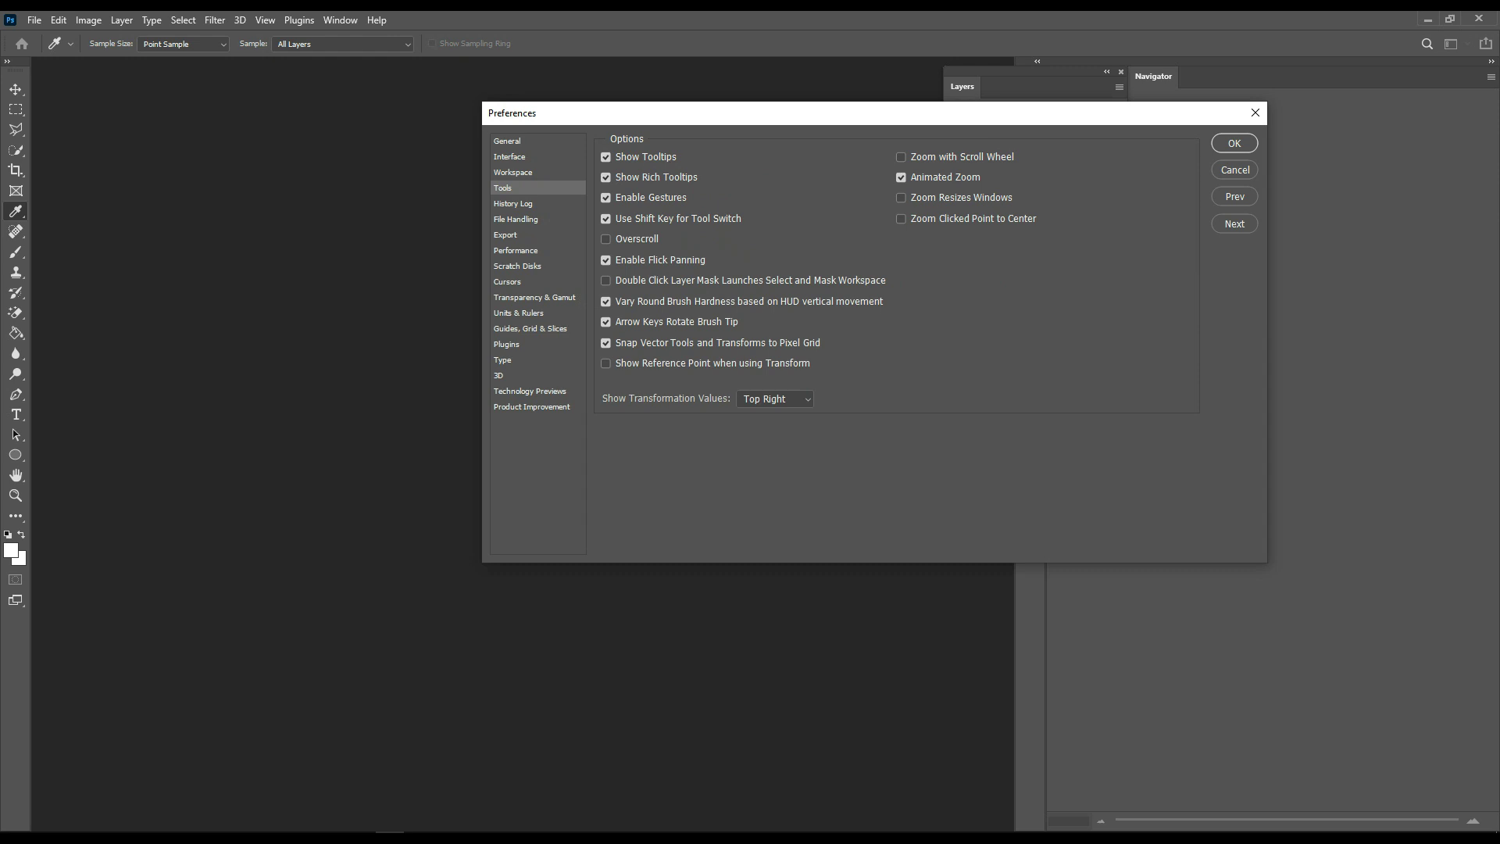
left_click(513, 203)
left_click(504, 235)
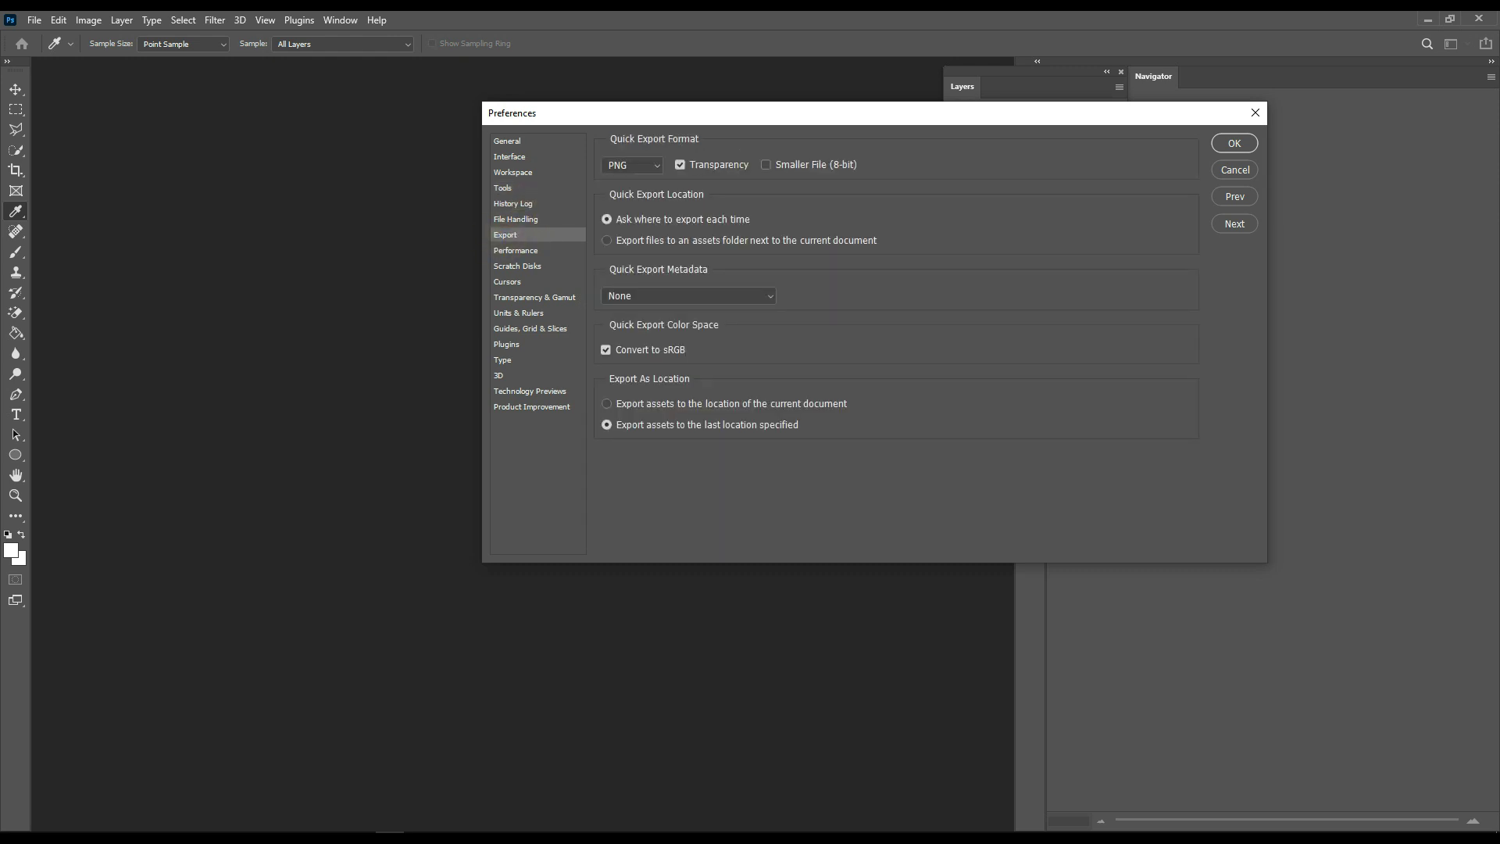
Turn off Use Graphics Processor in the Performance preferences
left_click(509, 250)
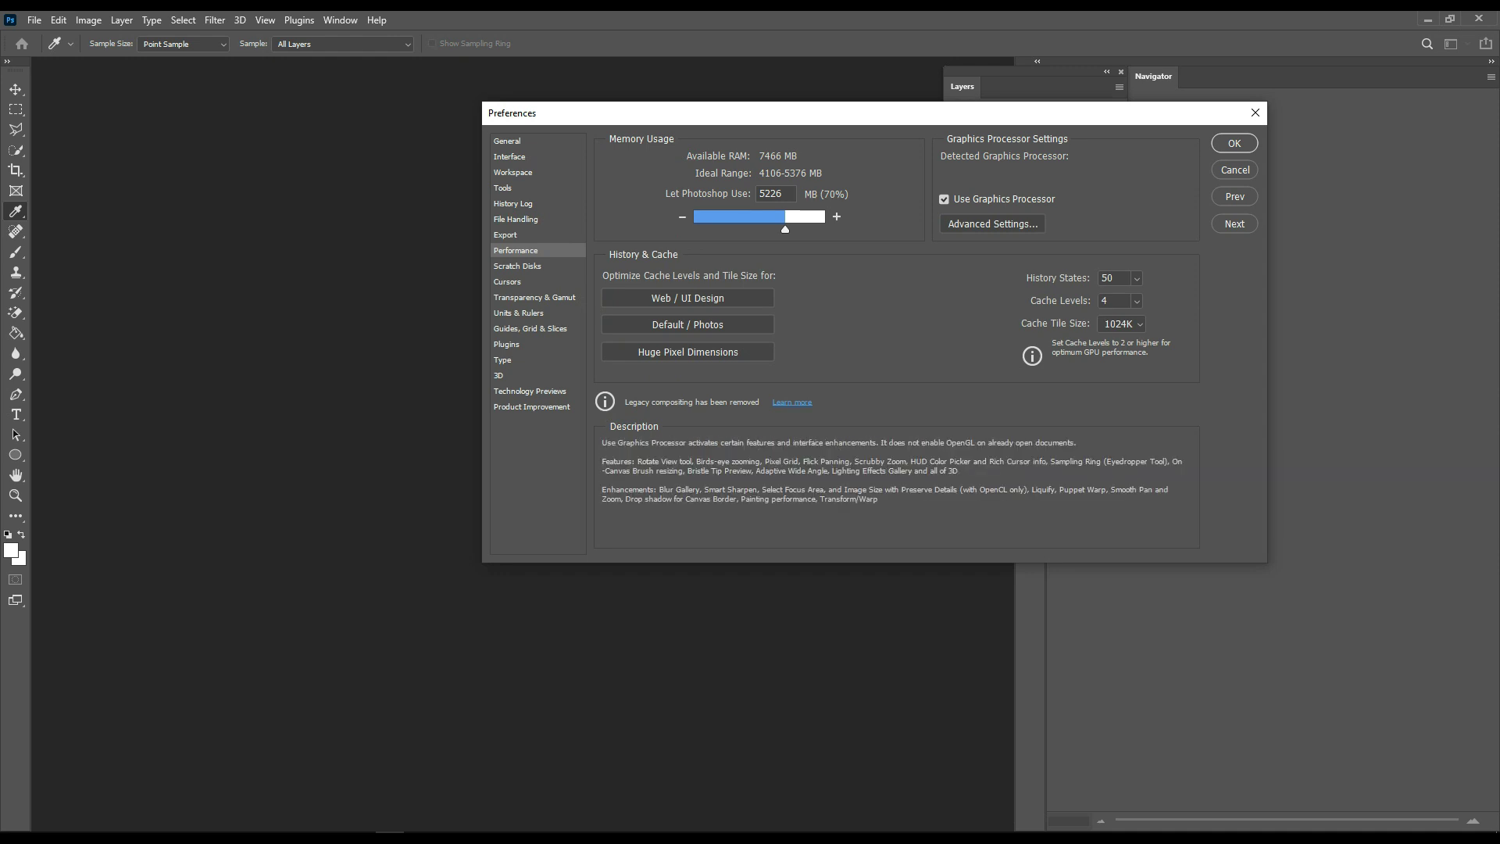
left_click(944, 200)
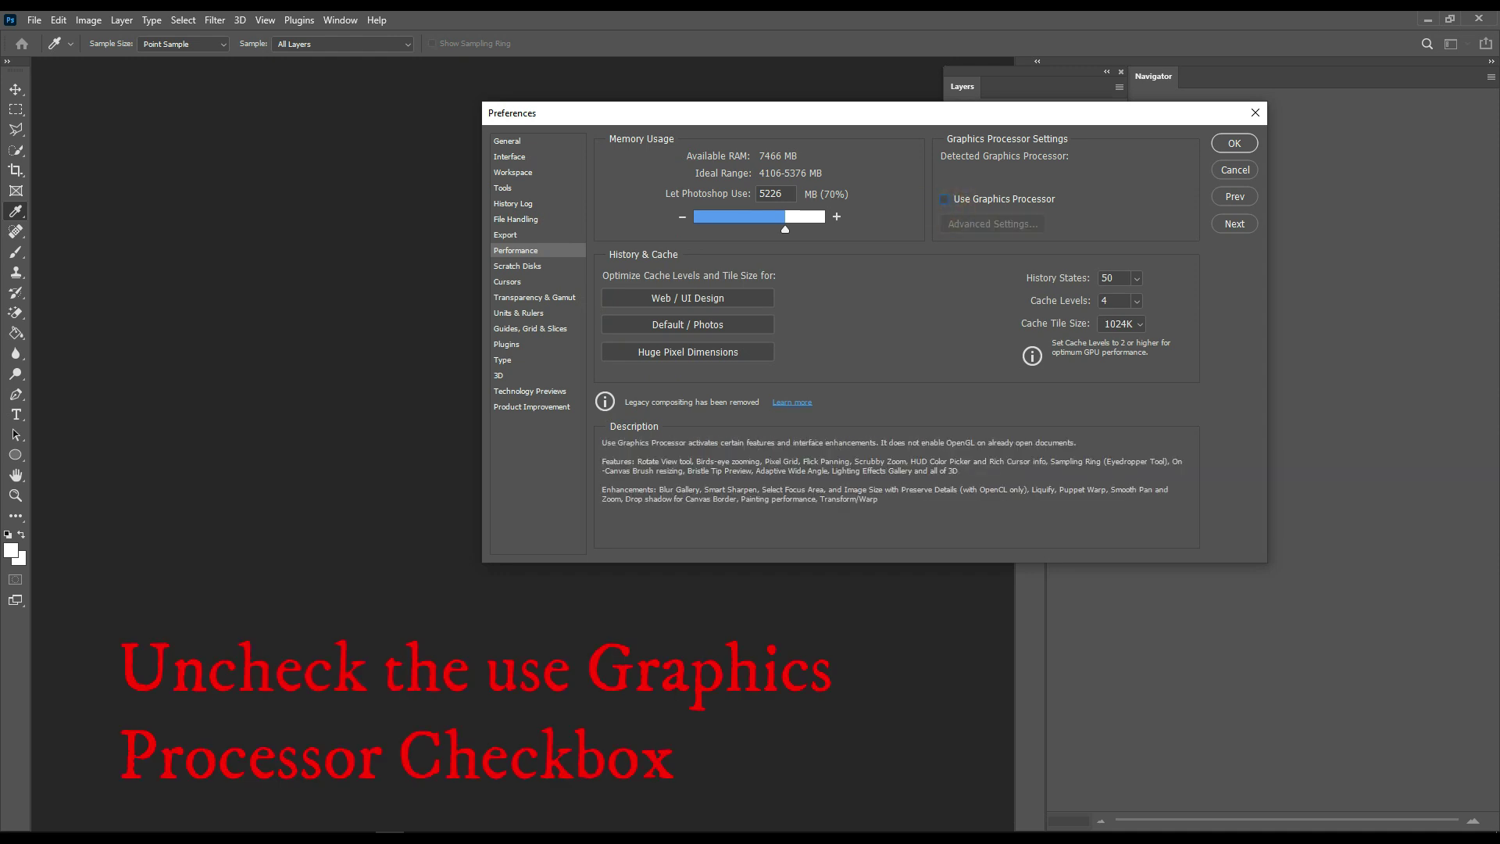
Review the remaining preference pages from Scratch Disks through Product Improvement and apply the preferences
left_click(517, 266)
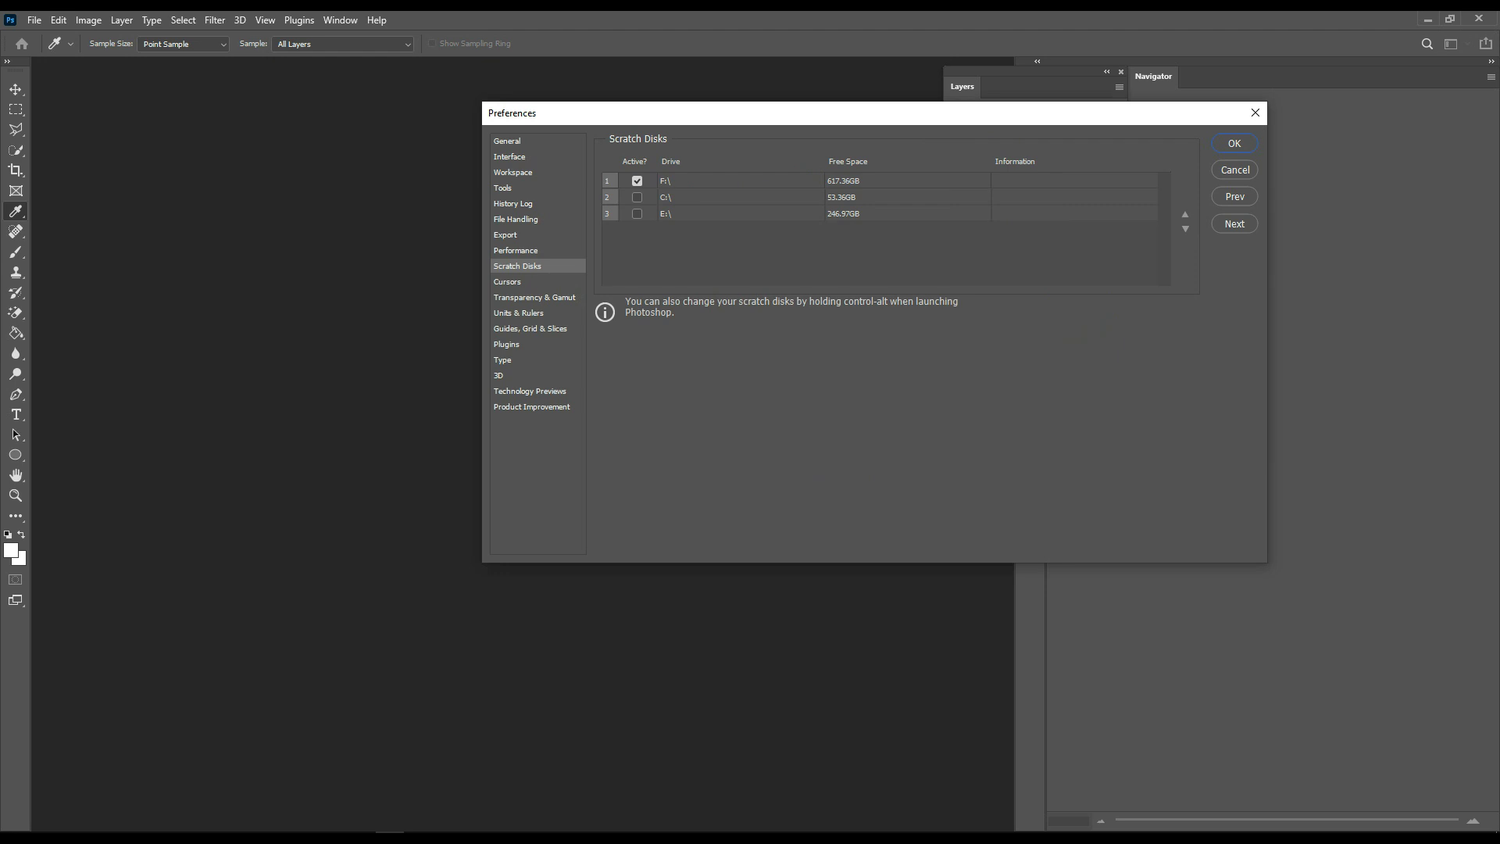
left_click(508, 281)
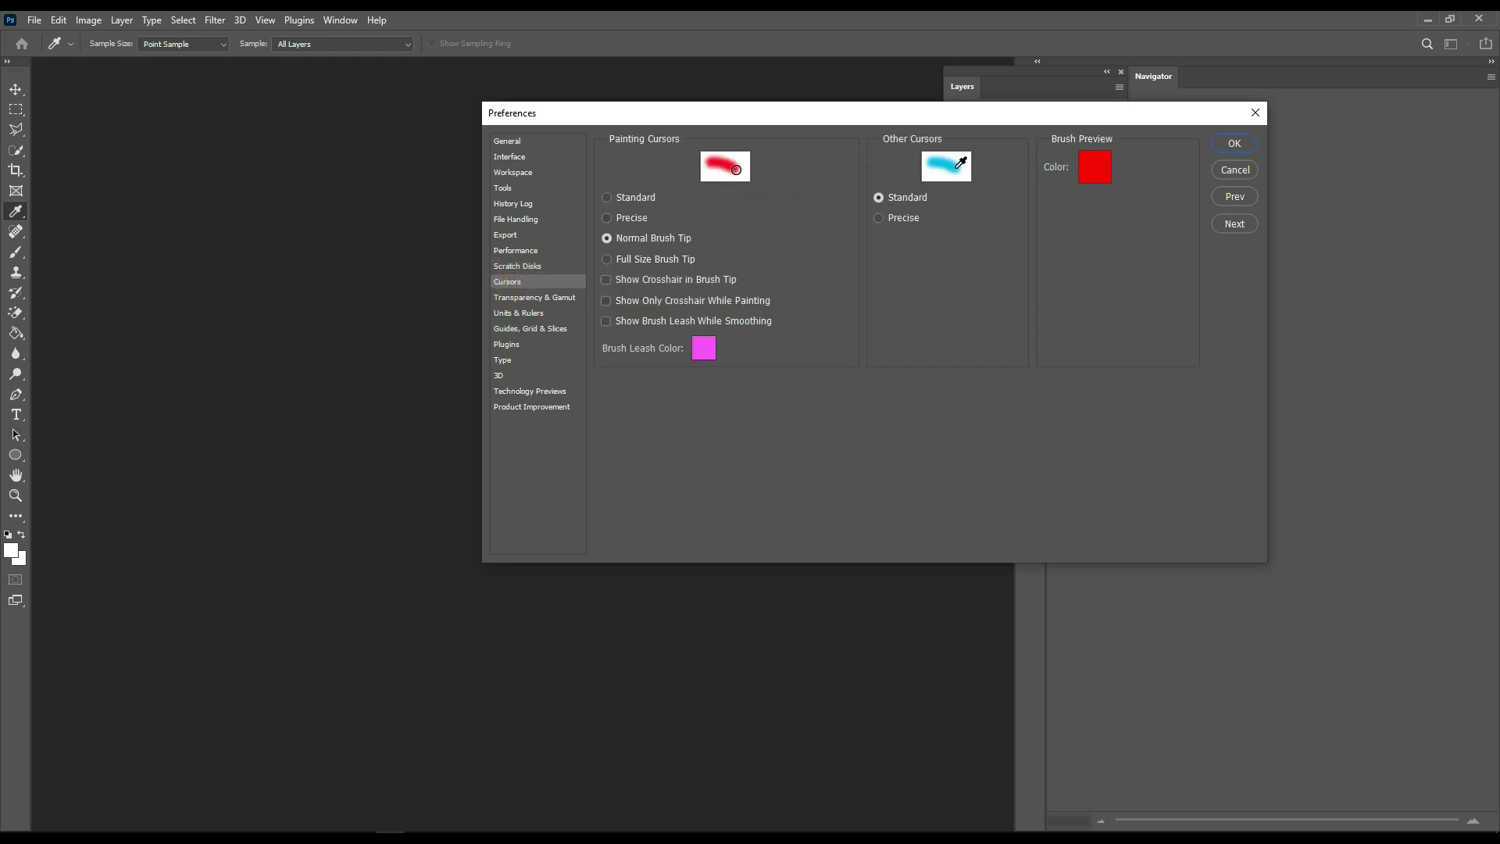
left_click(517, 297)
left_click(531, 313)
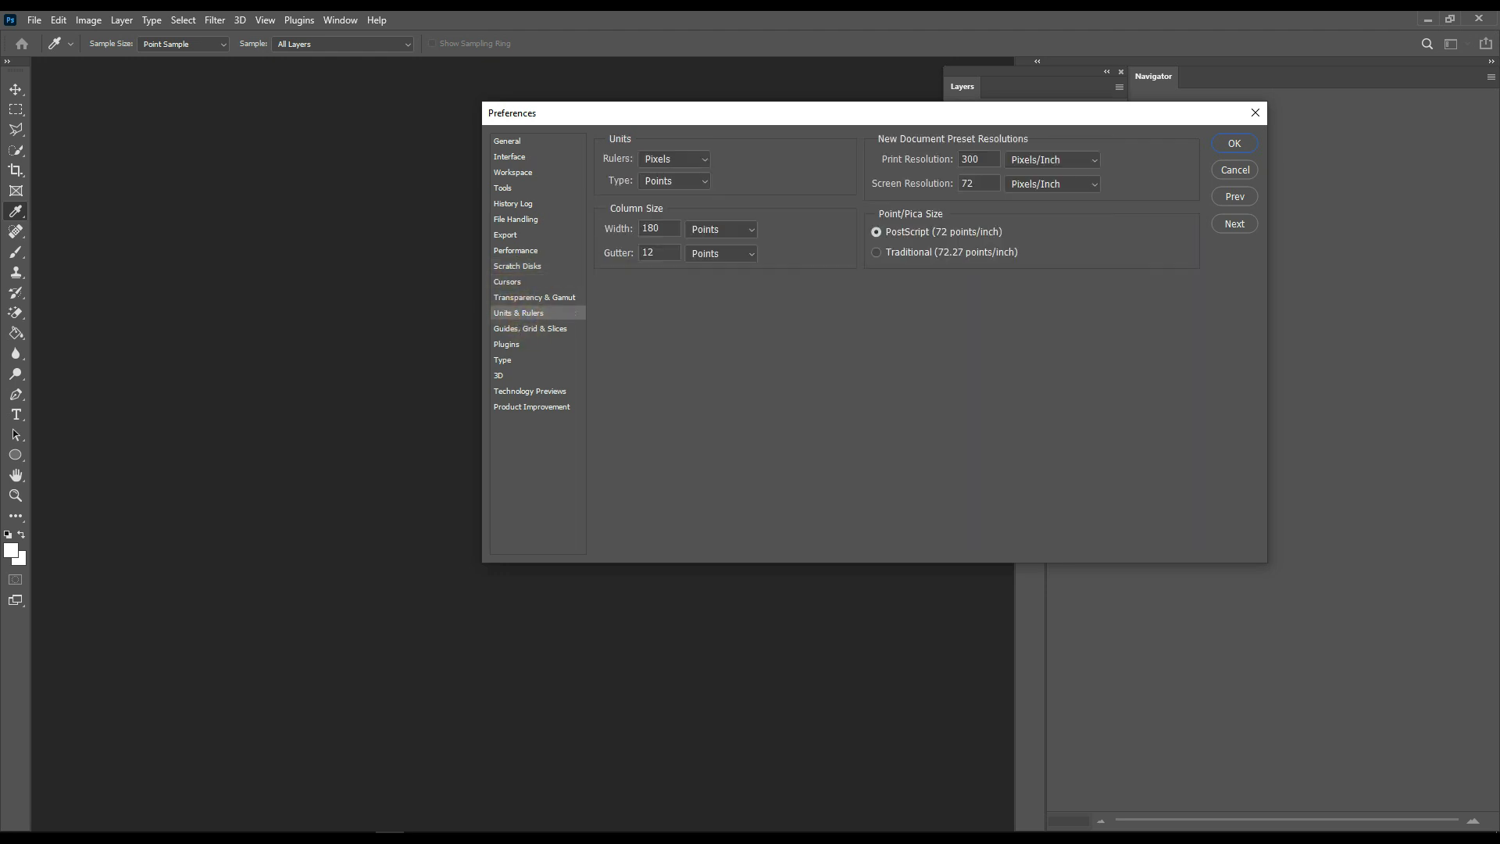
left_click(519, 328)
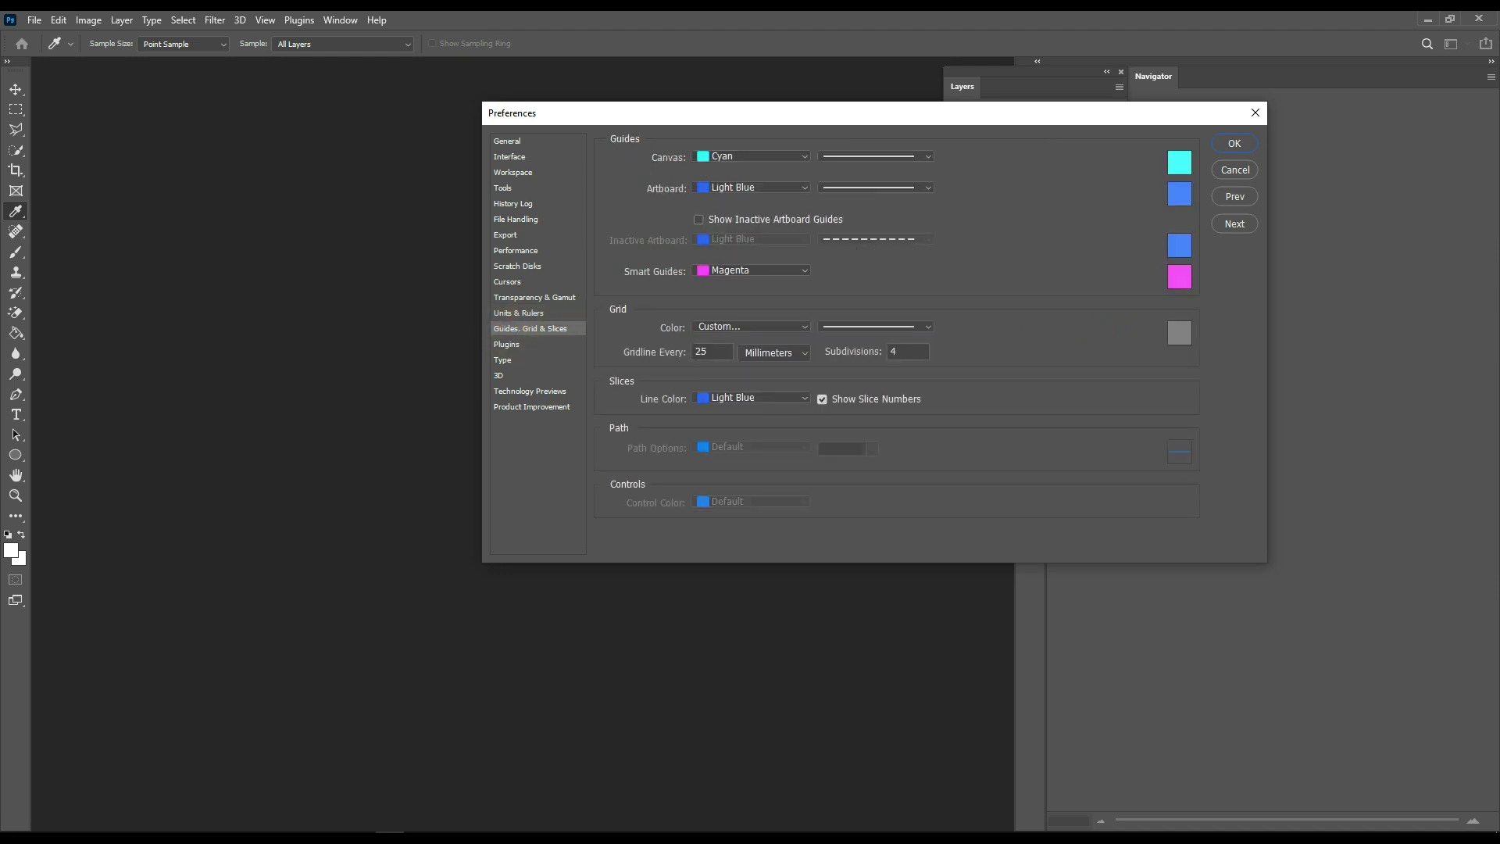
left_click(510, 344)
left_click(617, 238)
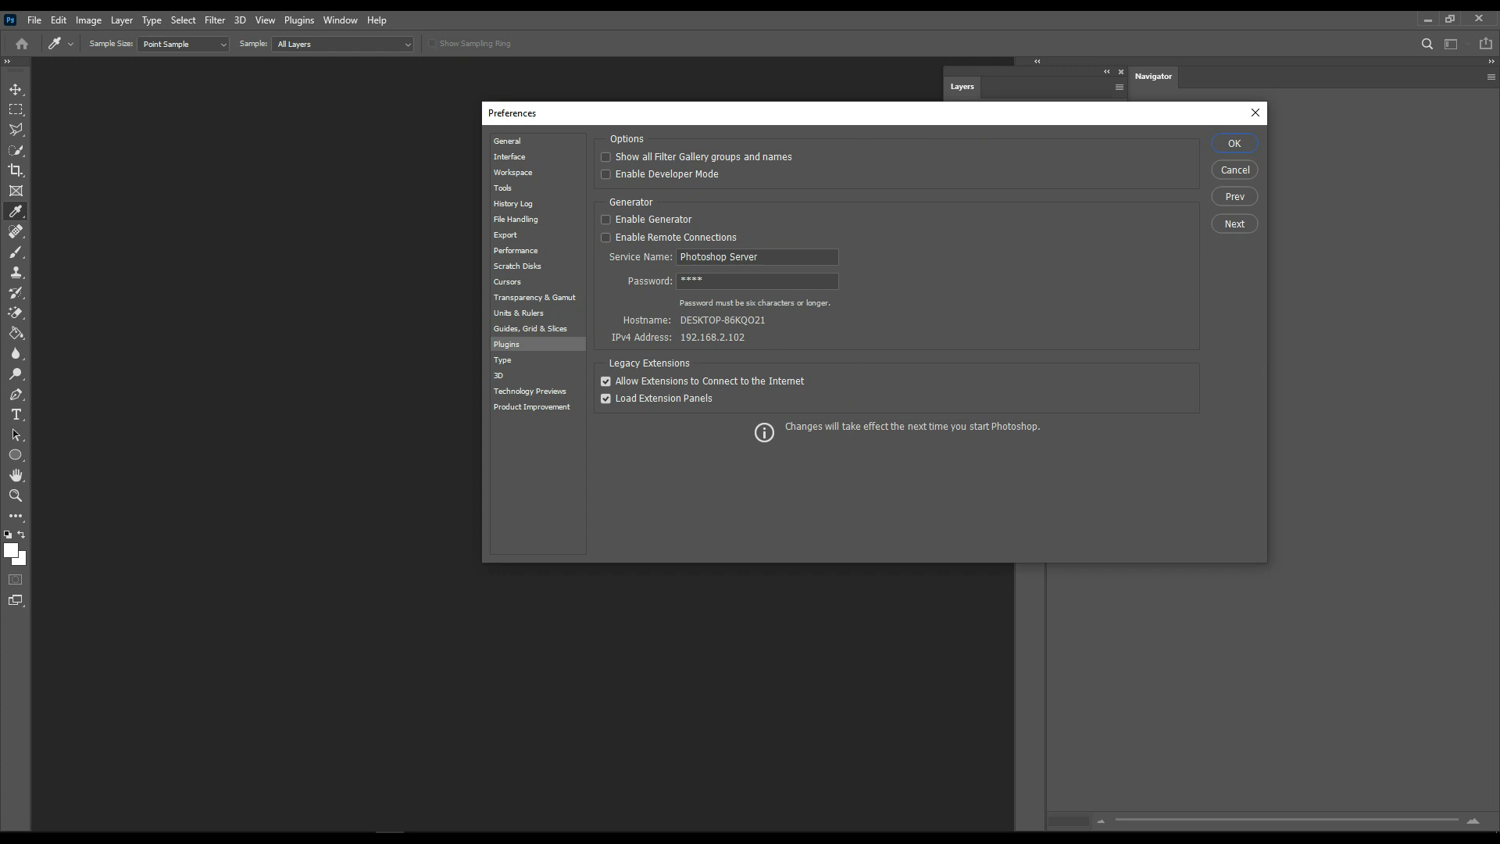
left_click(510, 361)
left_click(1024, 164)
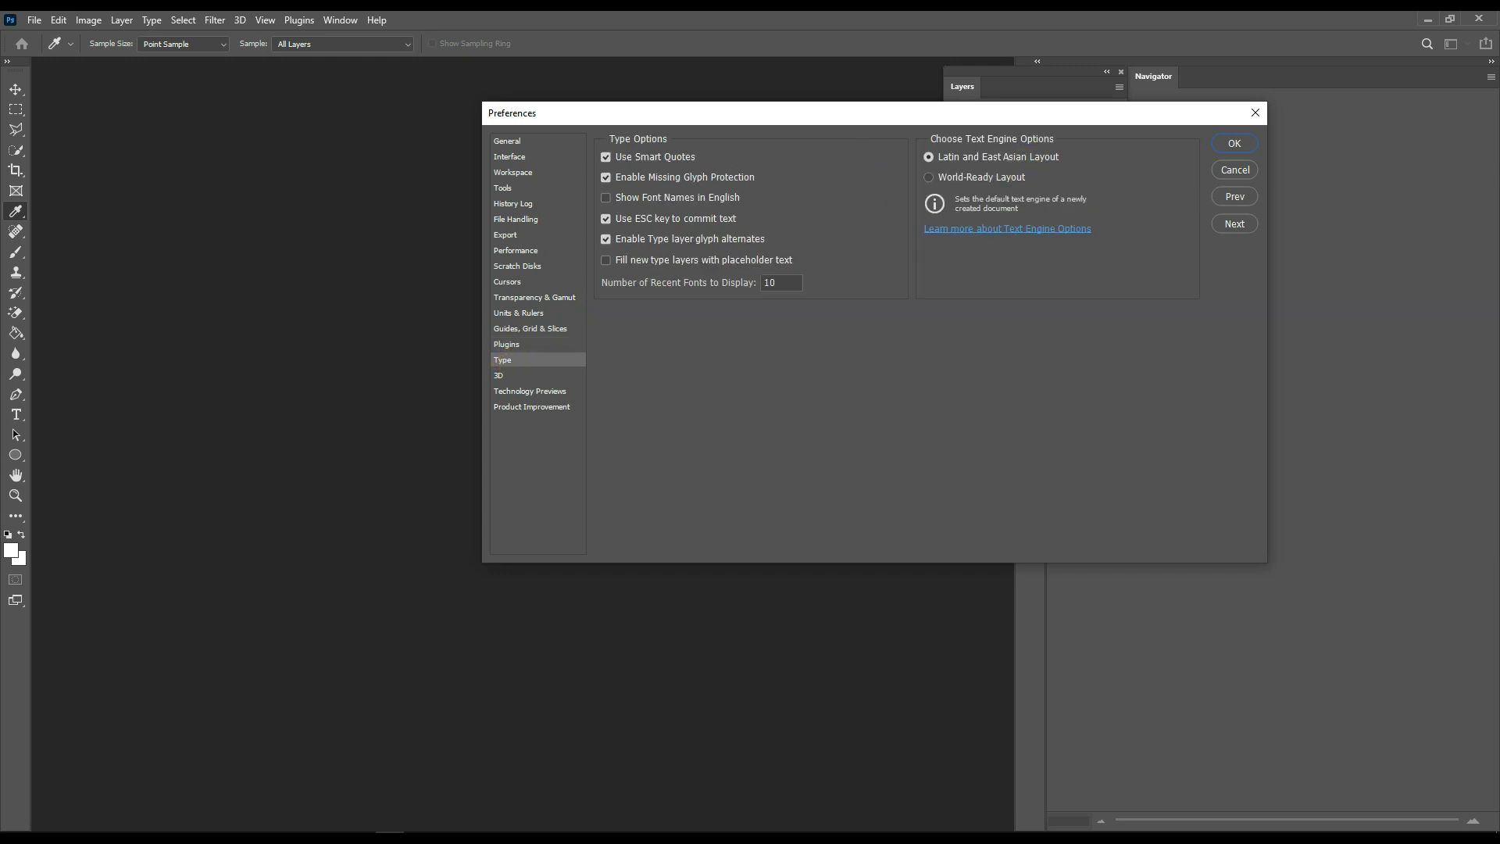
left_click(515, 376)
left_click(517, 395)
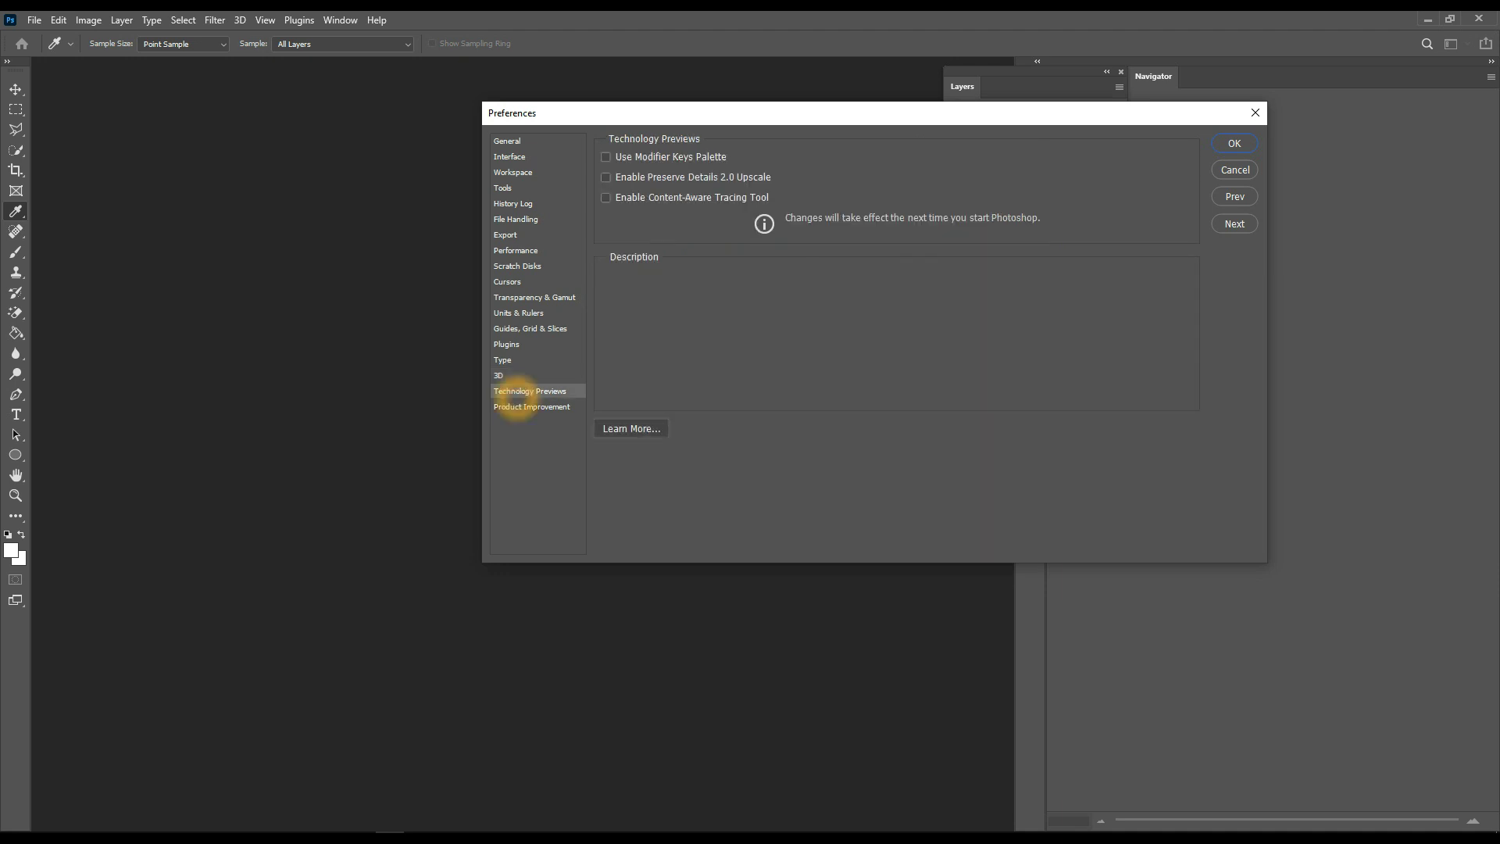
left_click(535, 408)
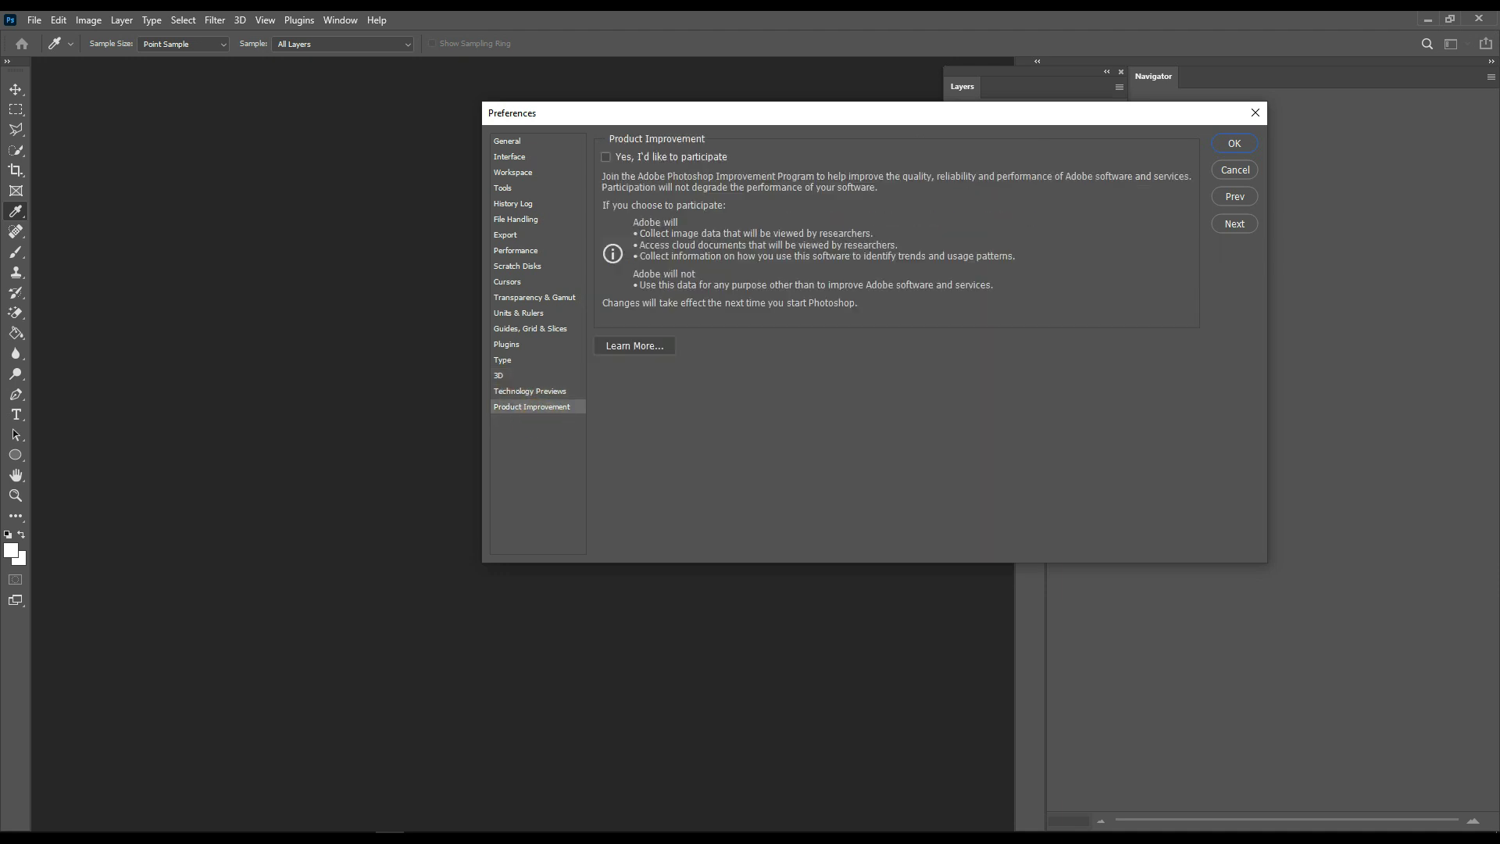
left_click(1233, 144)
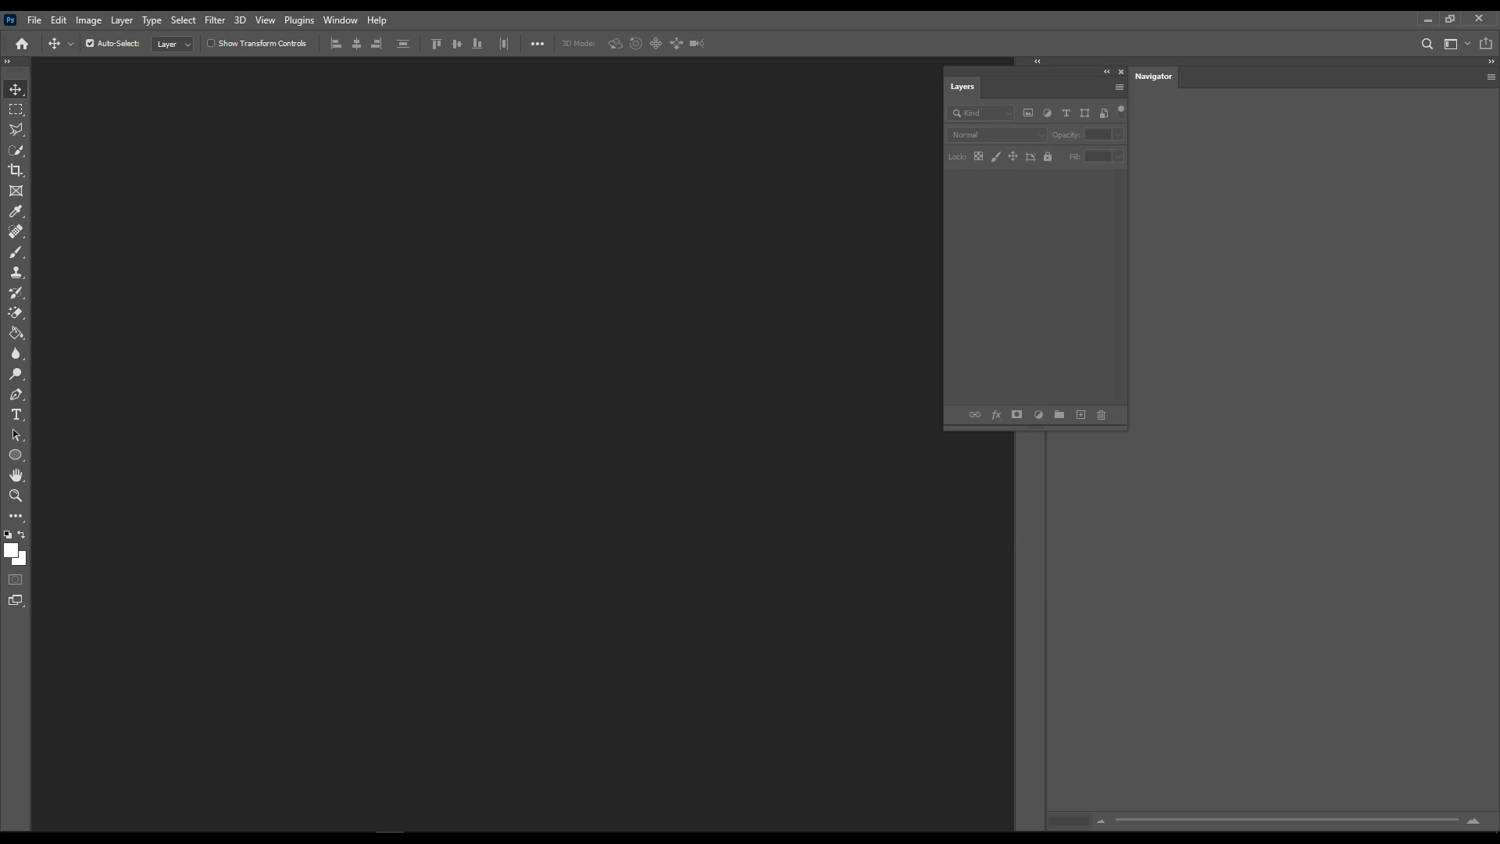
Reopen the photo of the woman on the ledge and unlock its Background layer
left_click(35, 20)
left_click(53, 50)
left_click(319, 188)
double_click(356, 221)
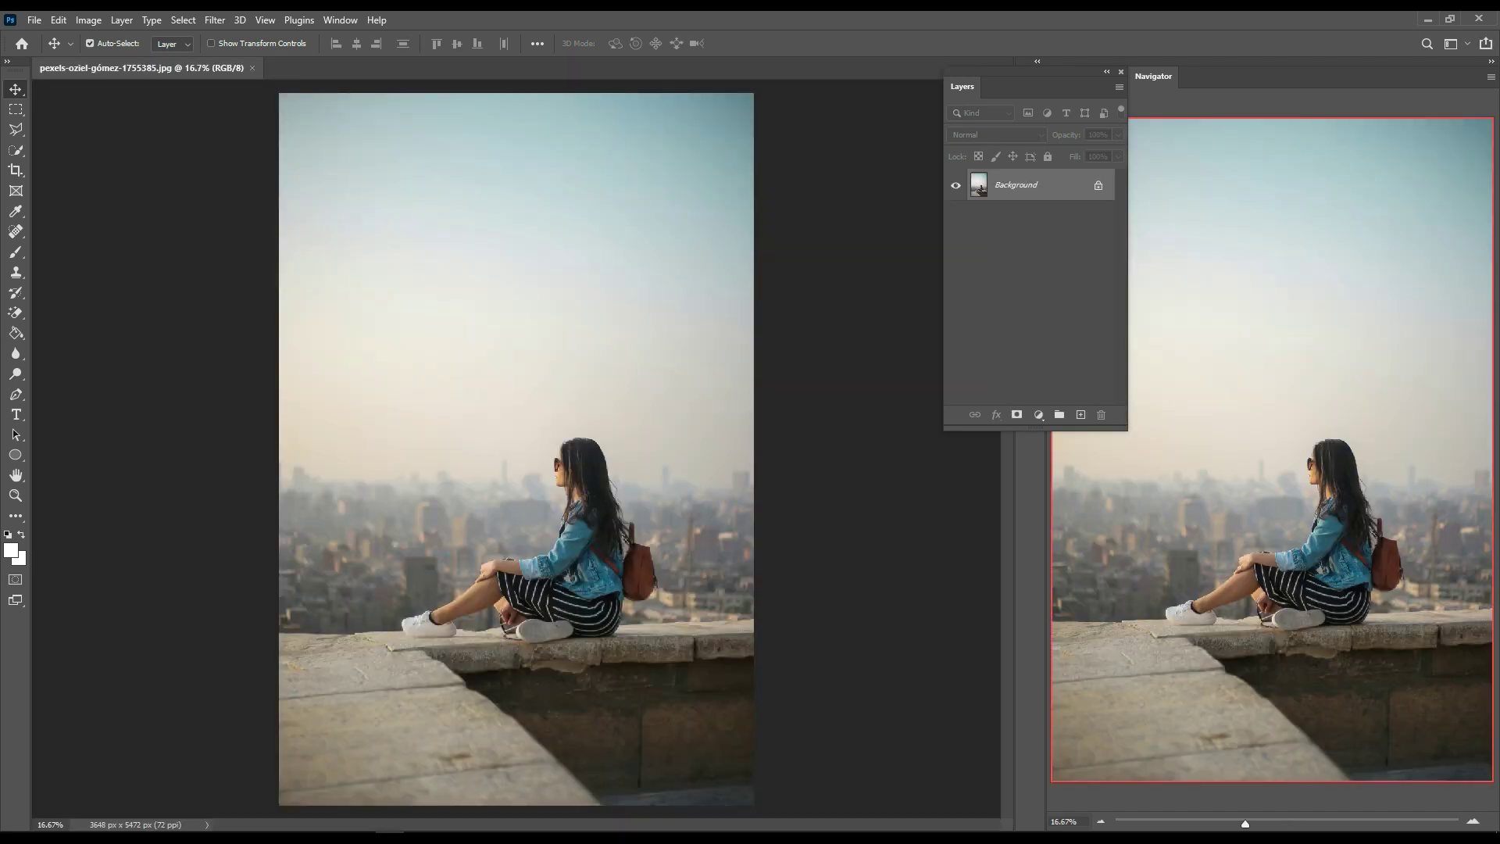
left_click(1098, 185)
Start Sky Replacement on the unlocked photo layer
left_click(58, 20)
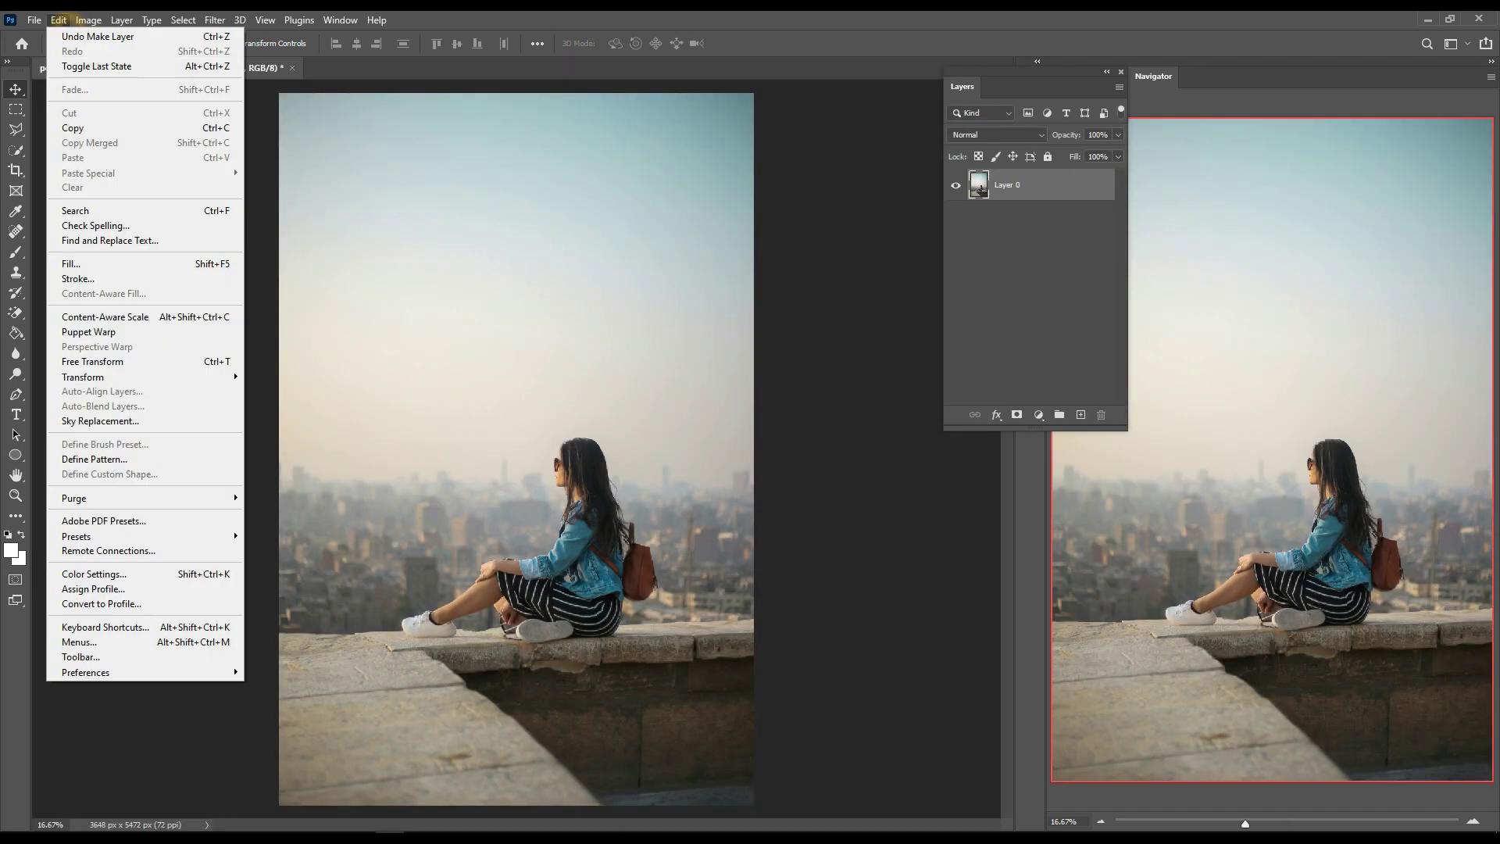
left_click(68, 25)
left_click(68, 23)
left_click(67, 24)
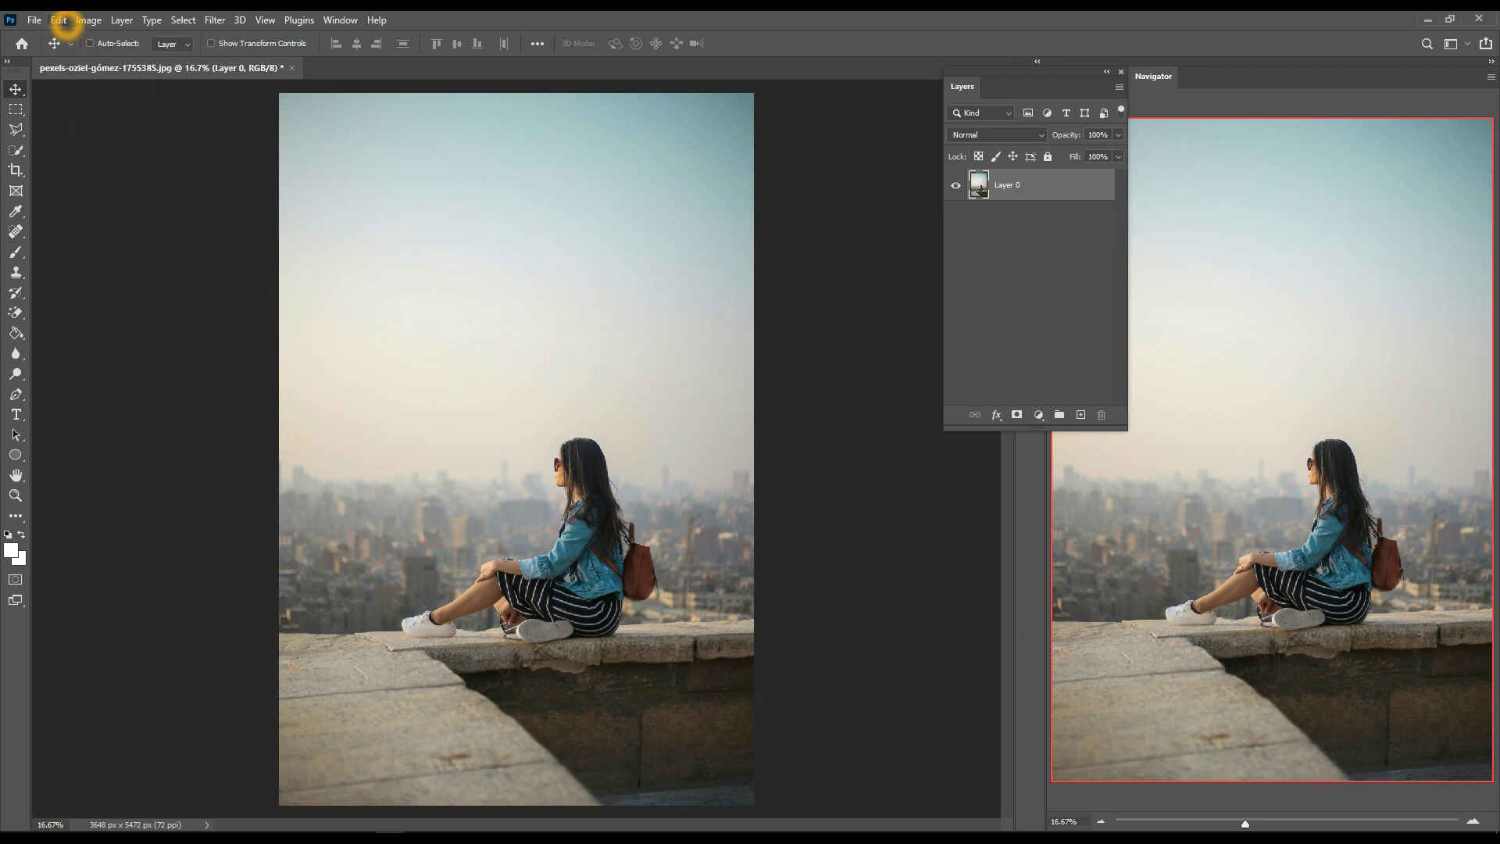
left_click(35, 20)
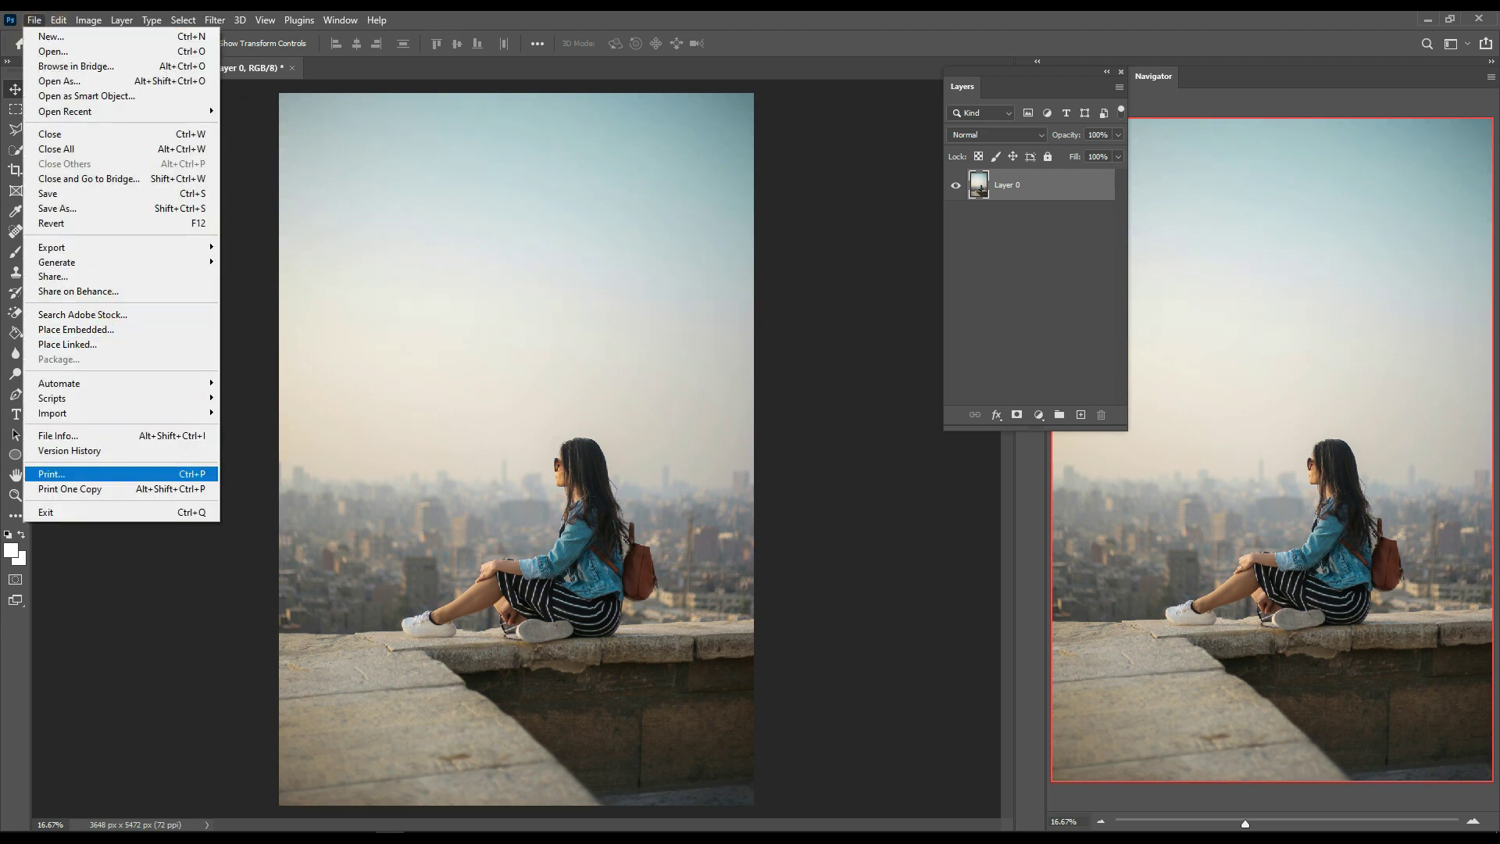
mouse_move(58, 19)
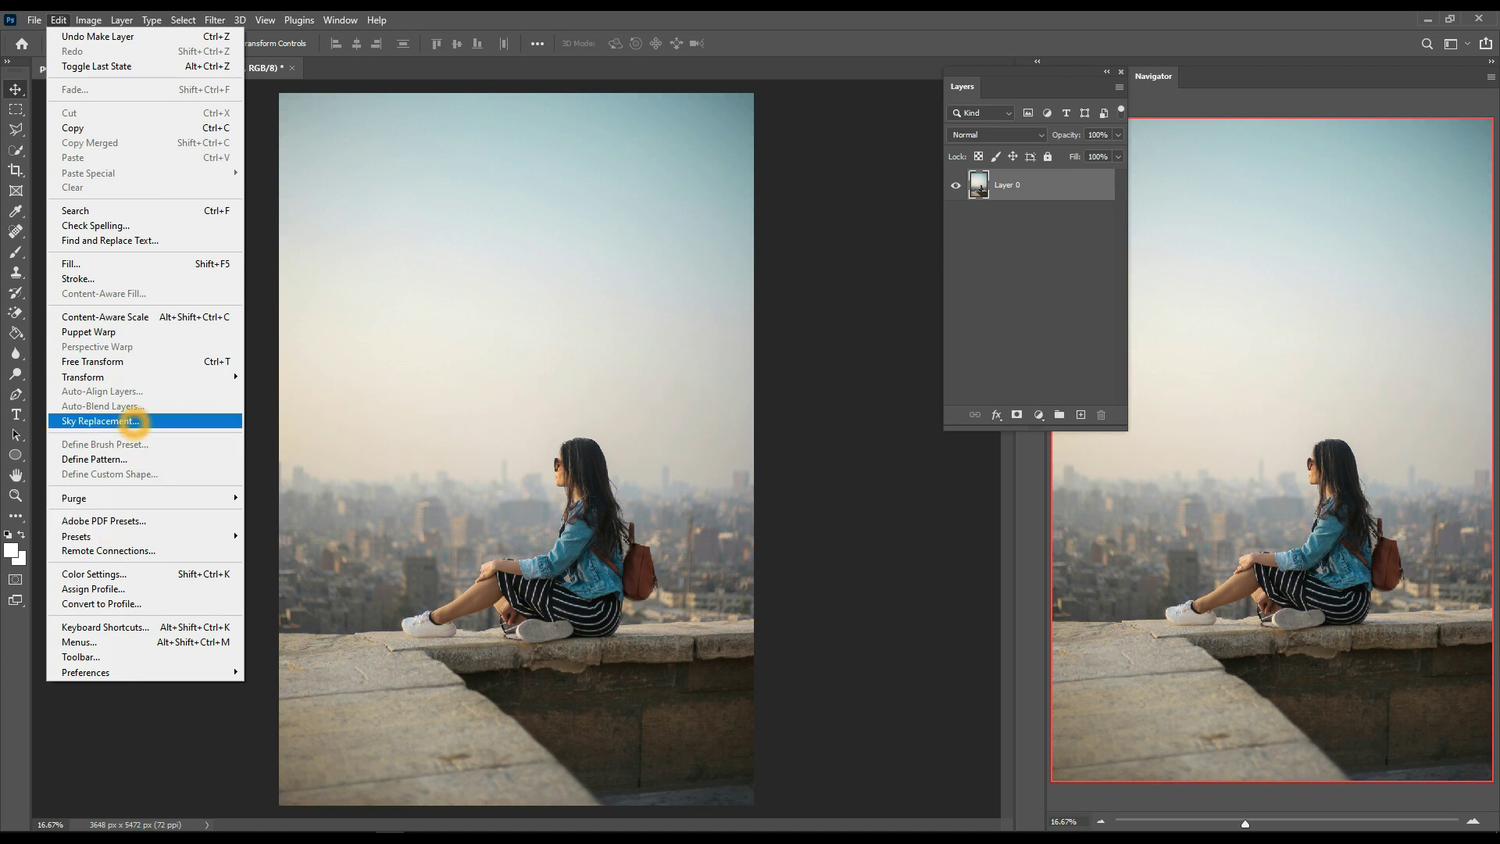
left_click(123, 421)
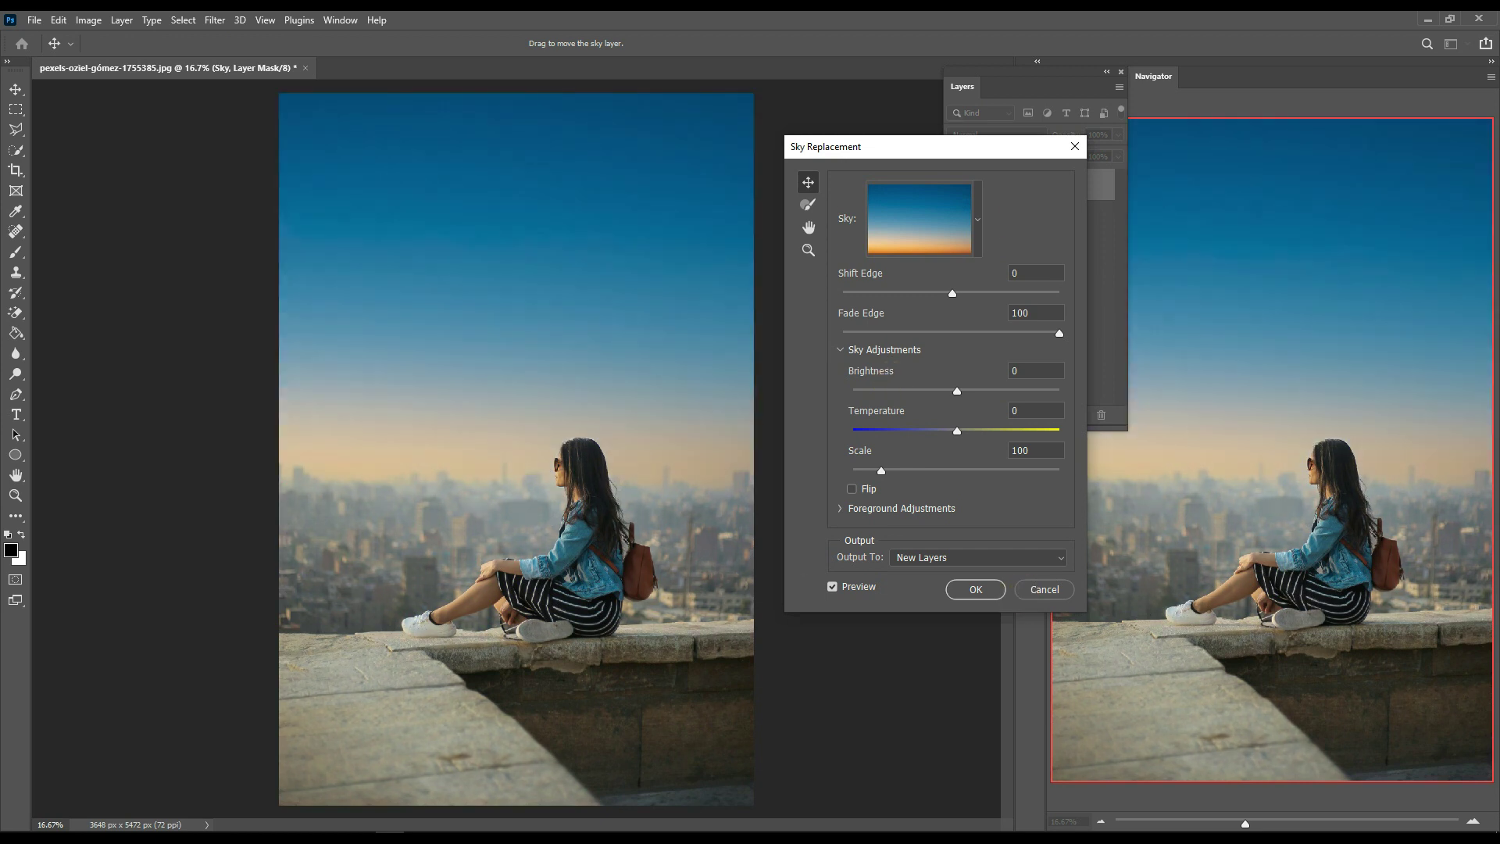
Set the replacement sky to the third Blue Skies preset, with scattered white clouds
left_click(977, 219)
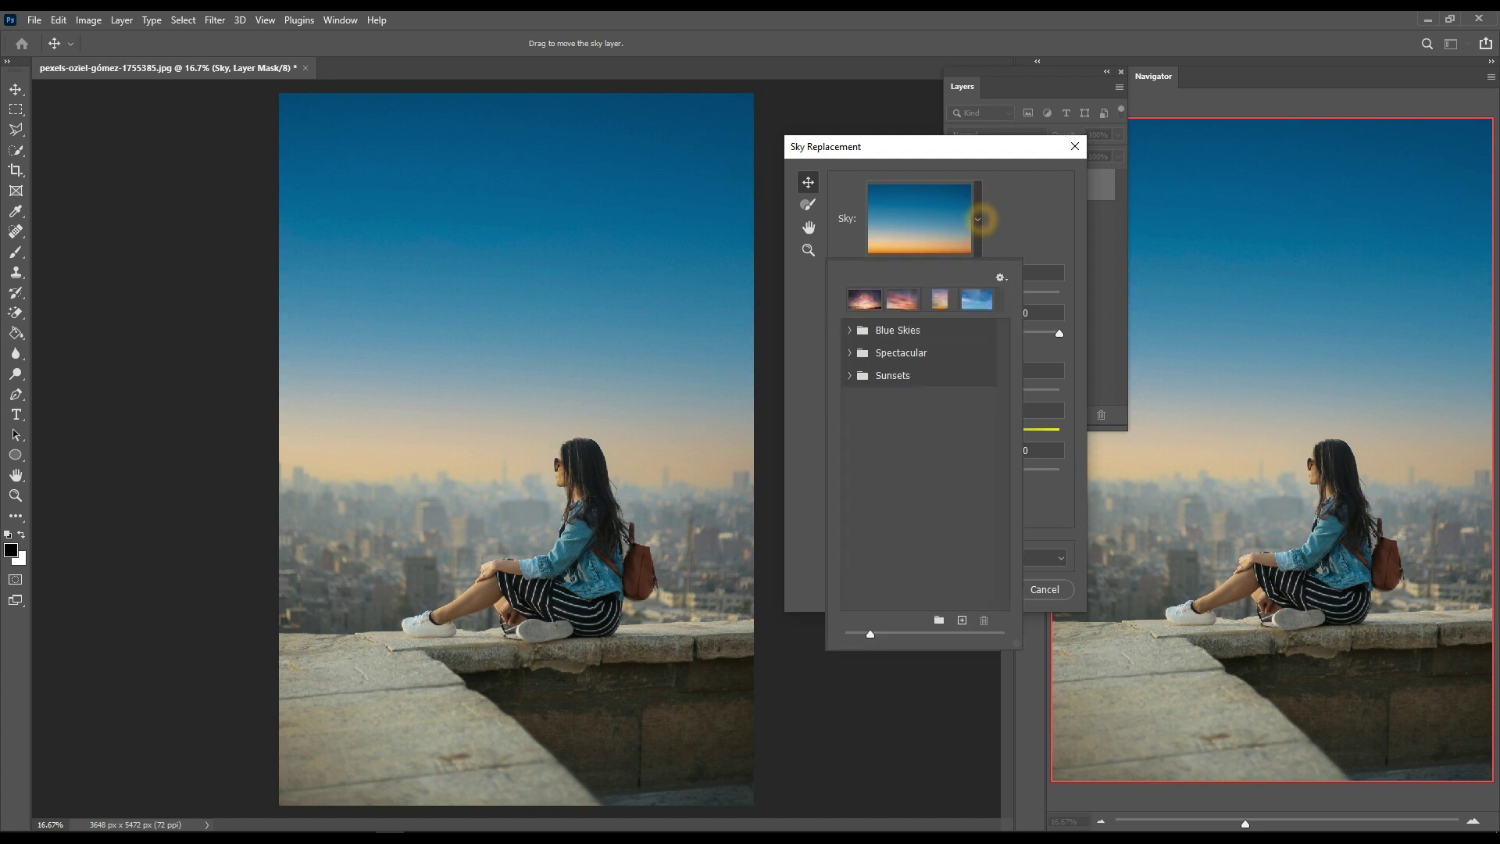
left_click(850, 329)
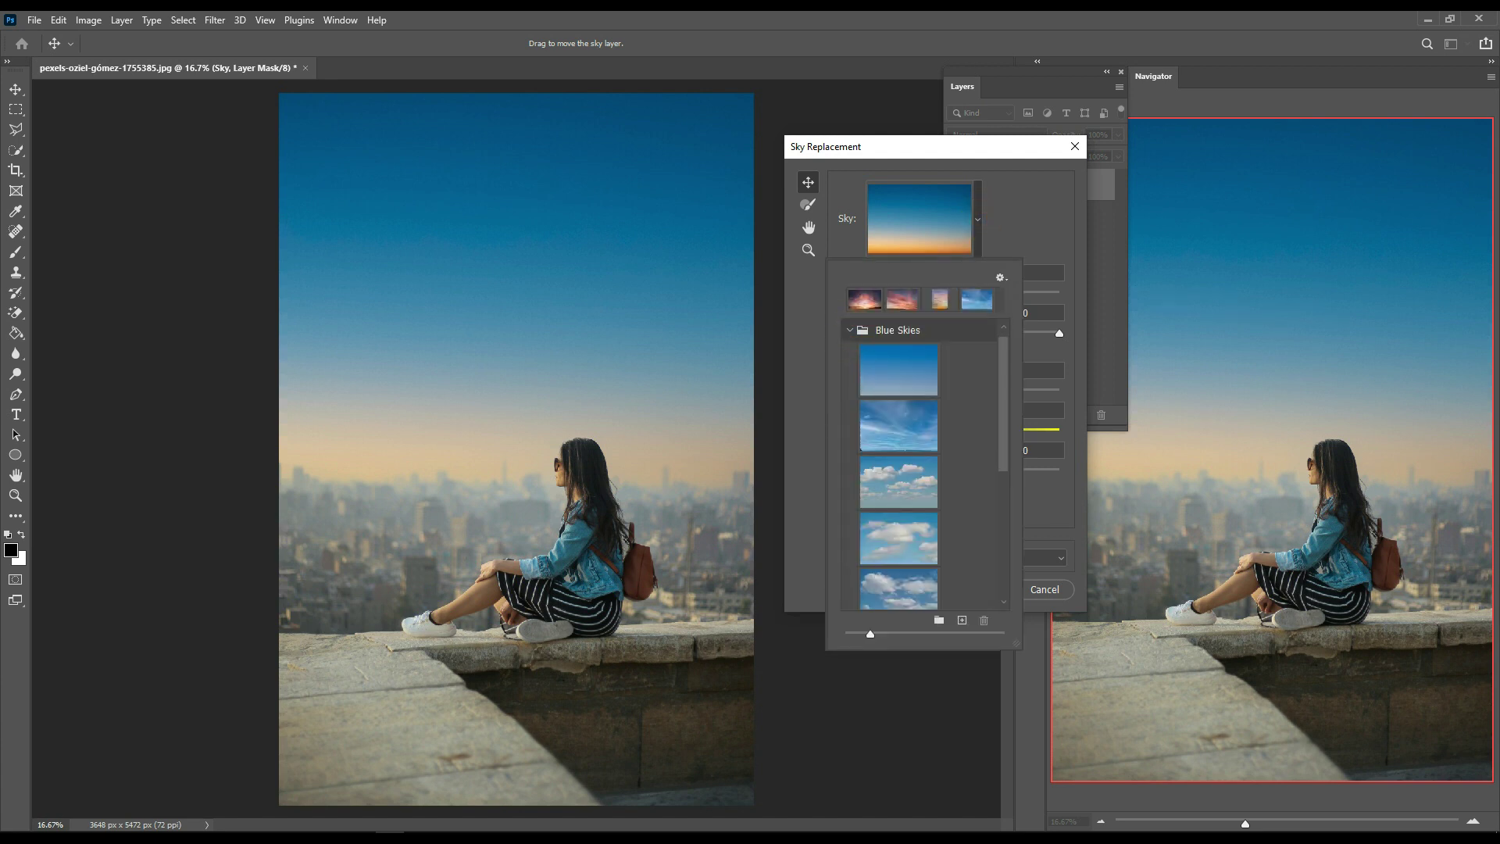
scroll(922, 464, "down", 2)
left_click(905, 428)
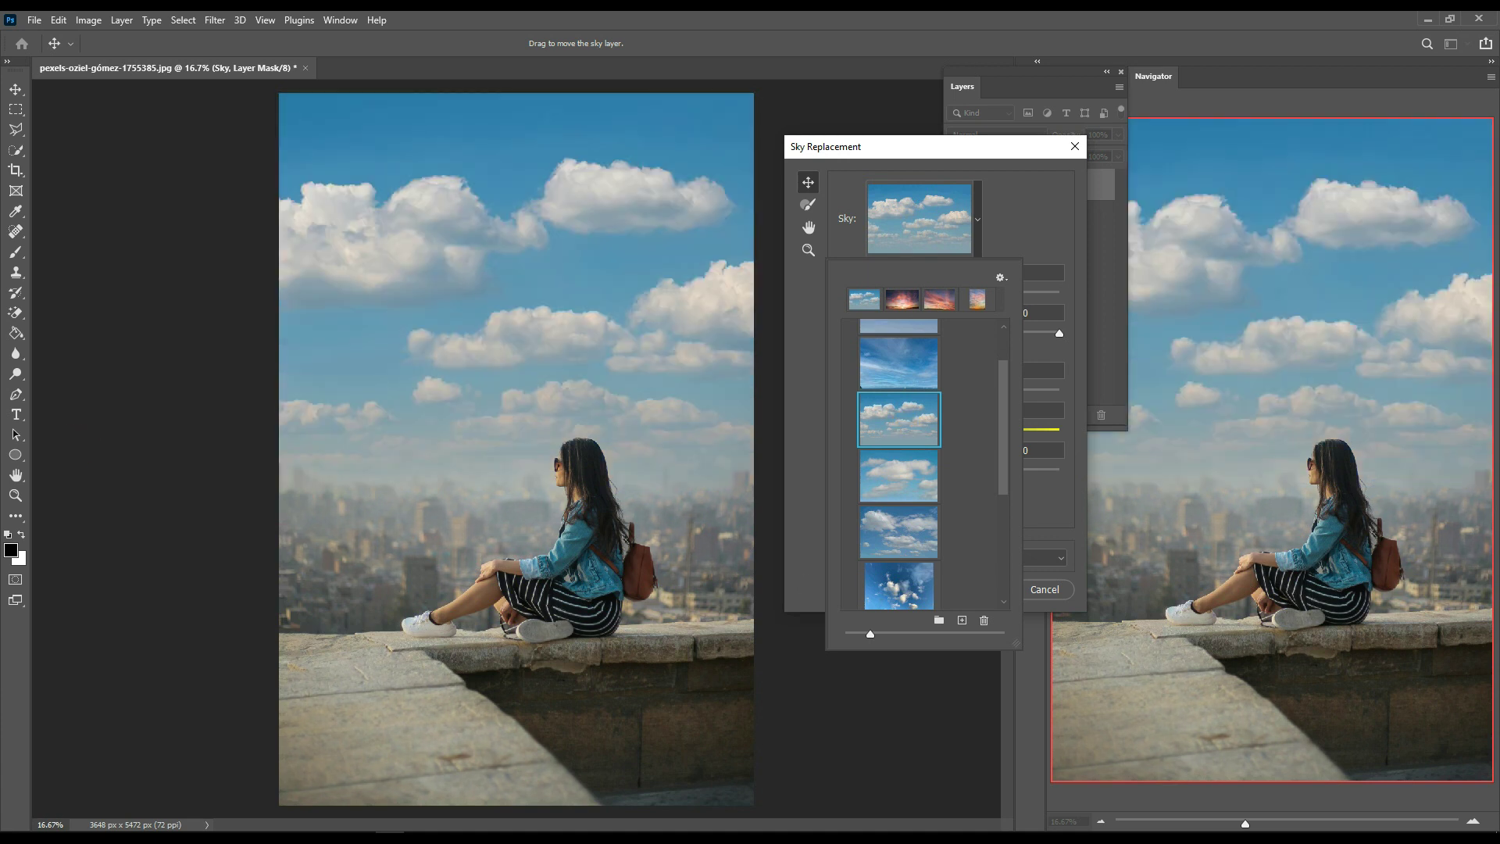
Dismiss Sky Replacement, check the featured and beta Neural Filters available for the photo, and leave Neural Filters
left_click_drag(967, 165, 853, 358)
left_click(930, 782)
left_click(221, 24)
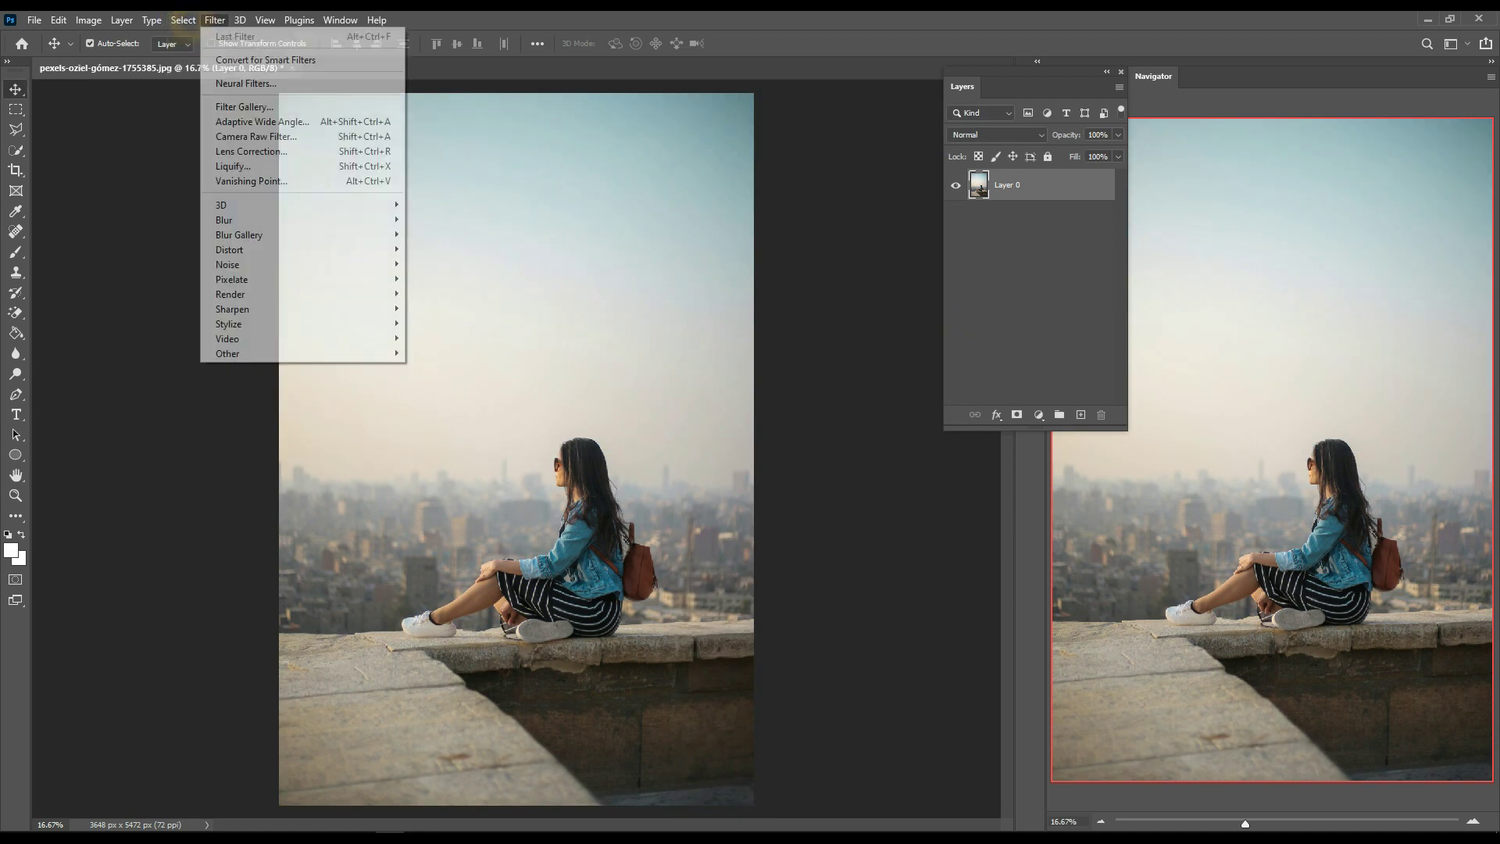
left_click(238, 83)
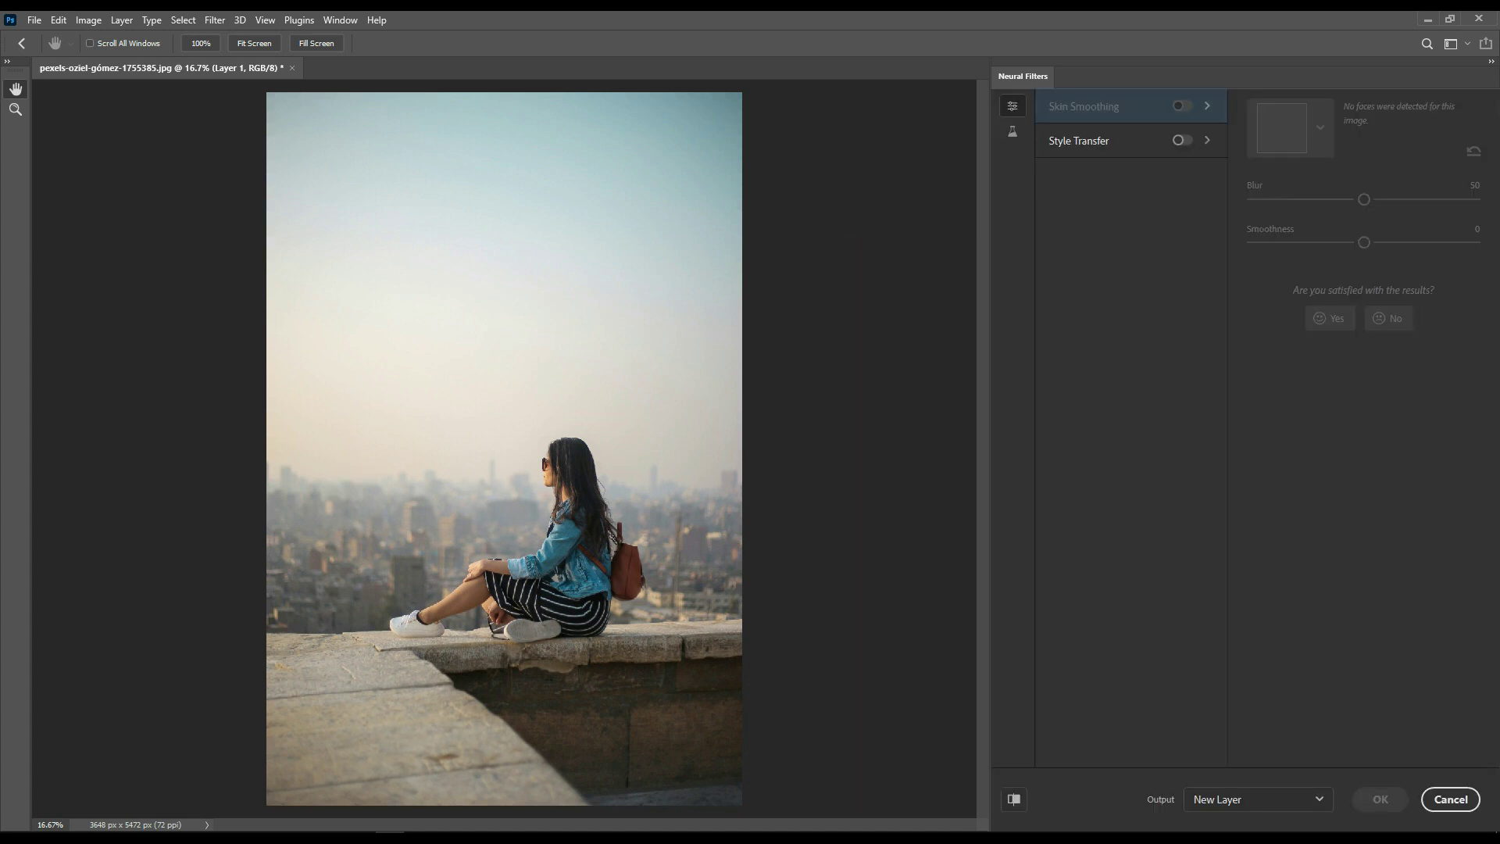
left_click(1012, 131)
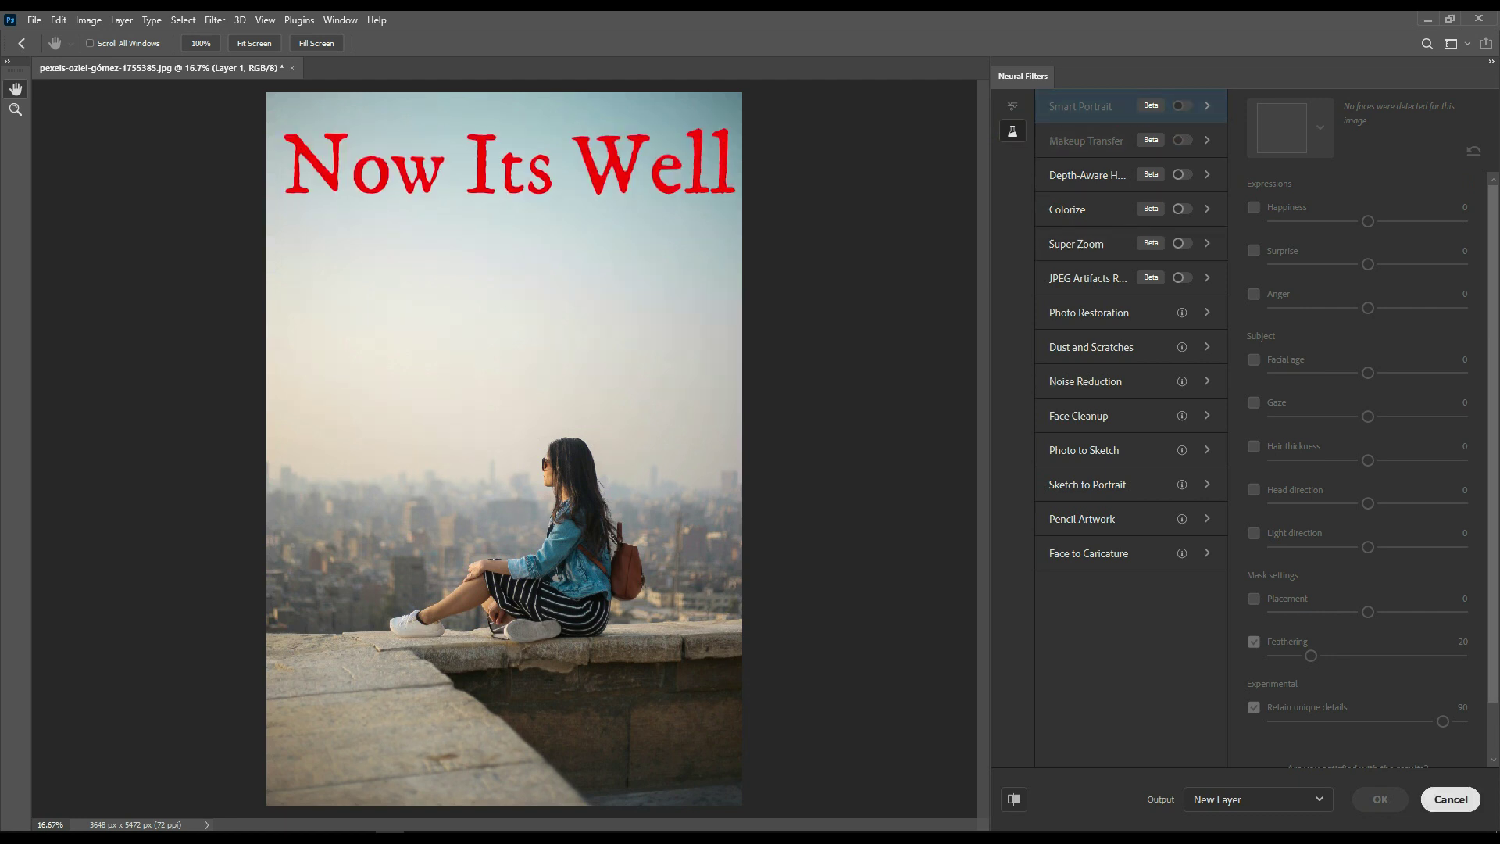
key("Escape")
Close the ledge photo without saving and open man-red-shirt-introducing-something-with-hand-gests from Downloads
left_click(293, 67)
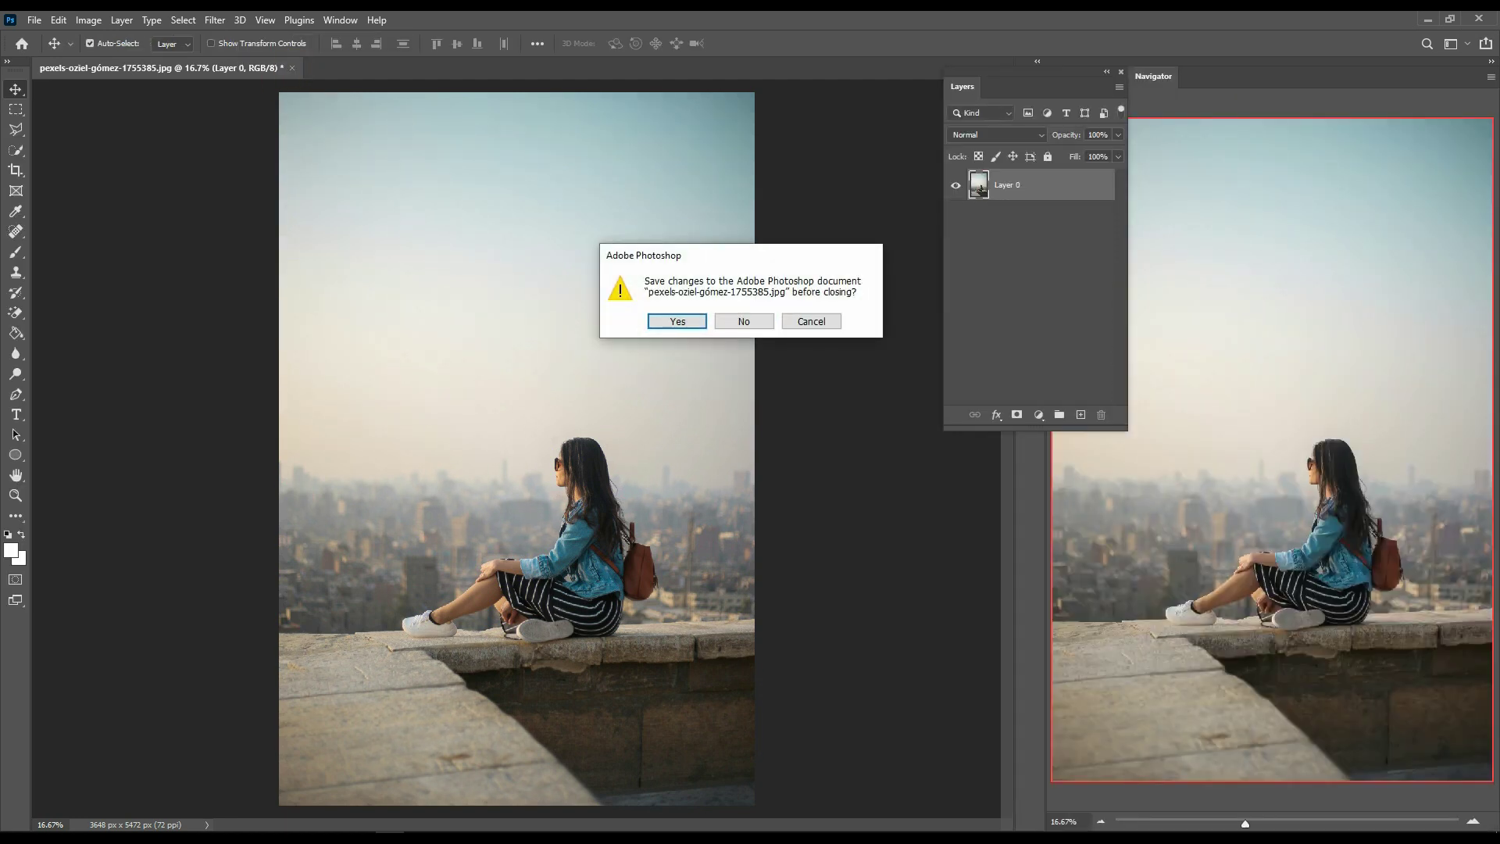
key("n")
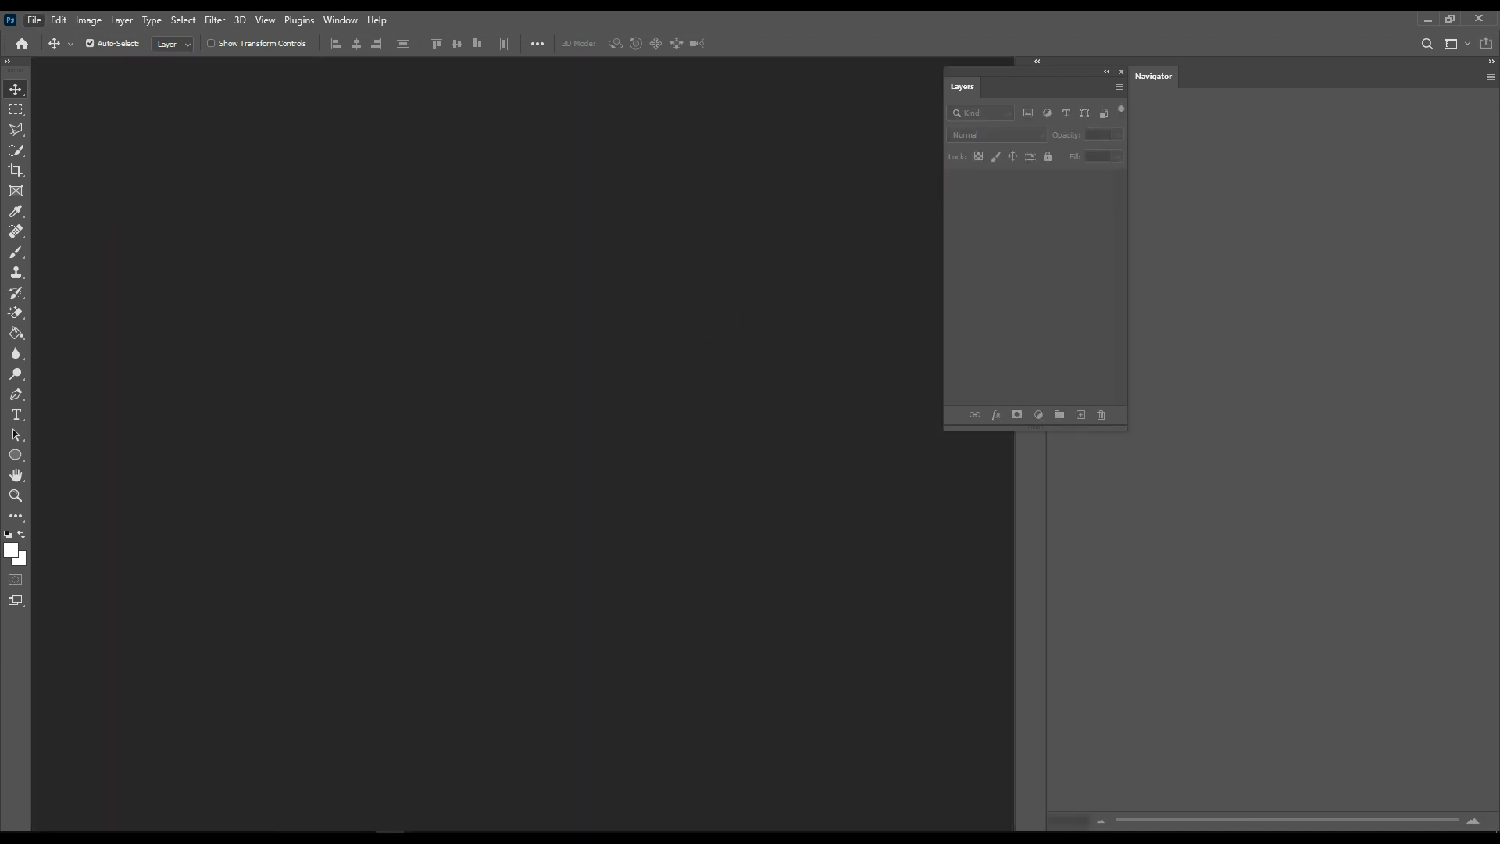
left_click(59, 19)
mouse_move(34, 20)
left_click(62, 46)
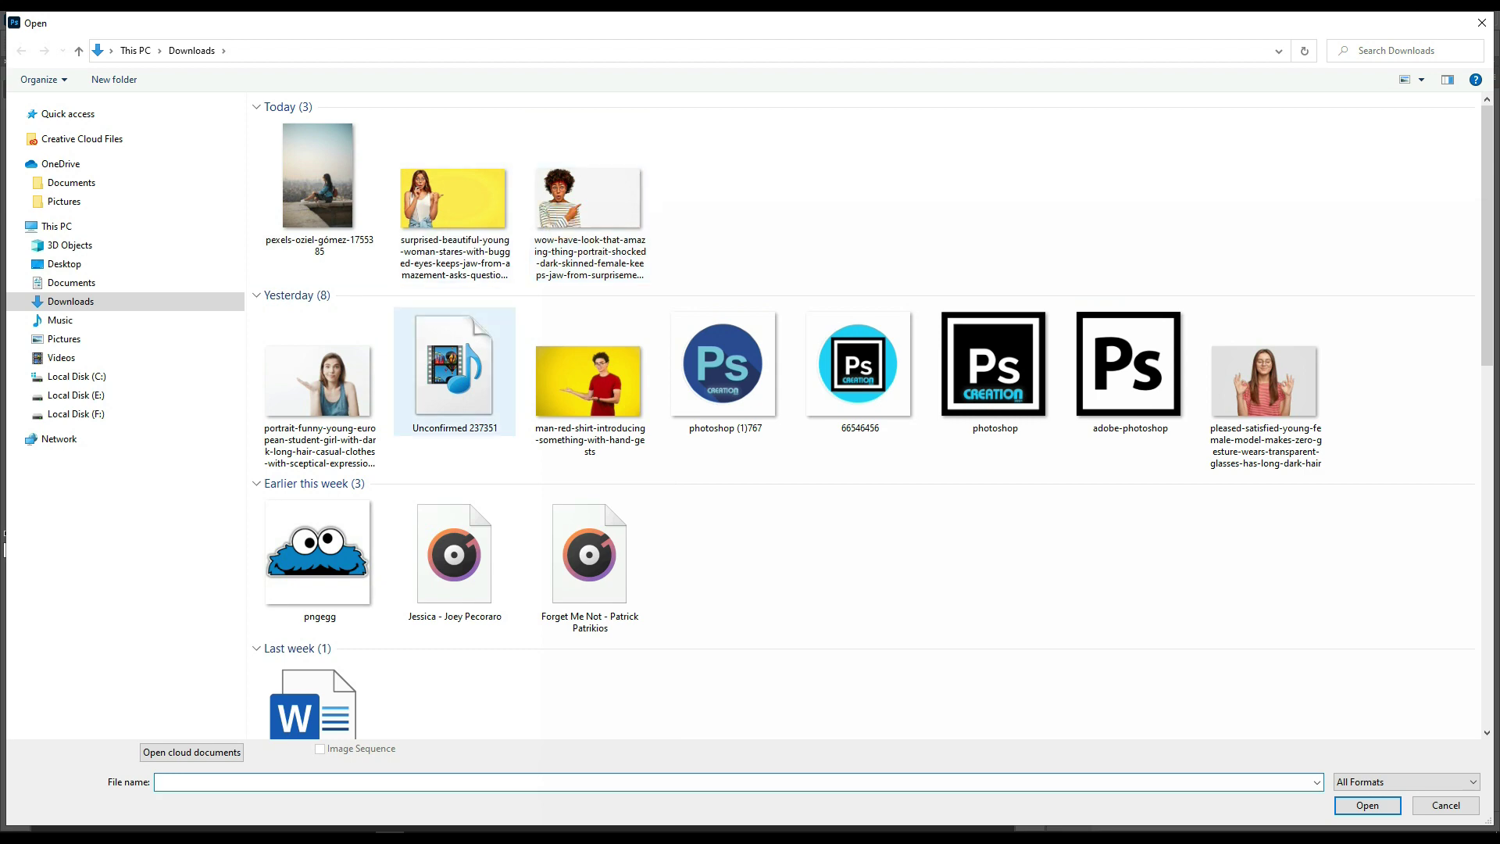
double_click(604, 376)
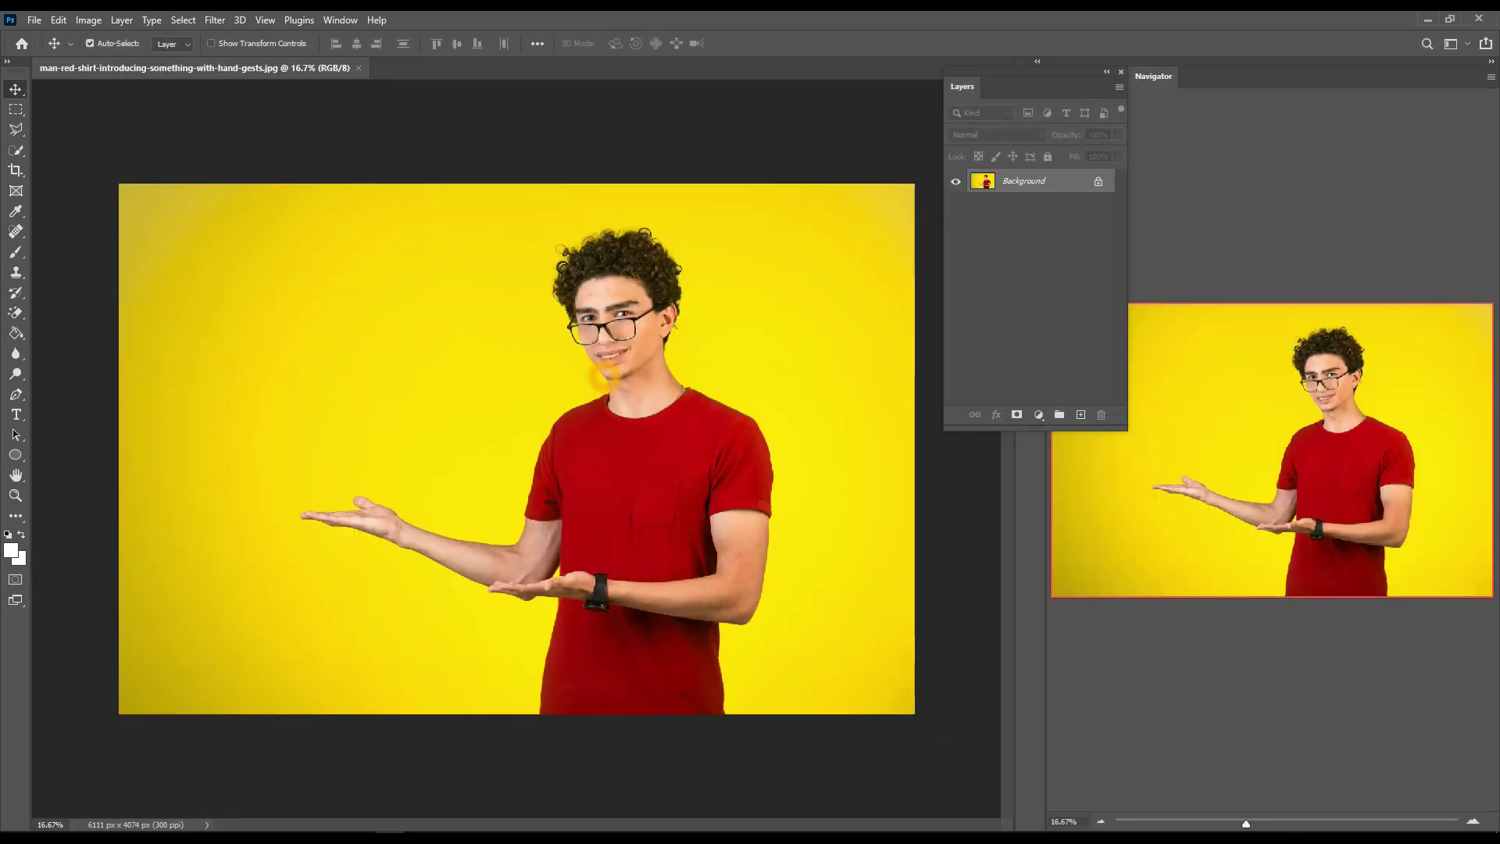
left_click(340, 479)
scroll(539, 331, "down", 2)
scroll(539, 340, "up", 1)
scroll(539, 342, "down", 2)
scroll(539, 341, "up", 3)
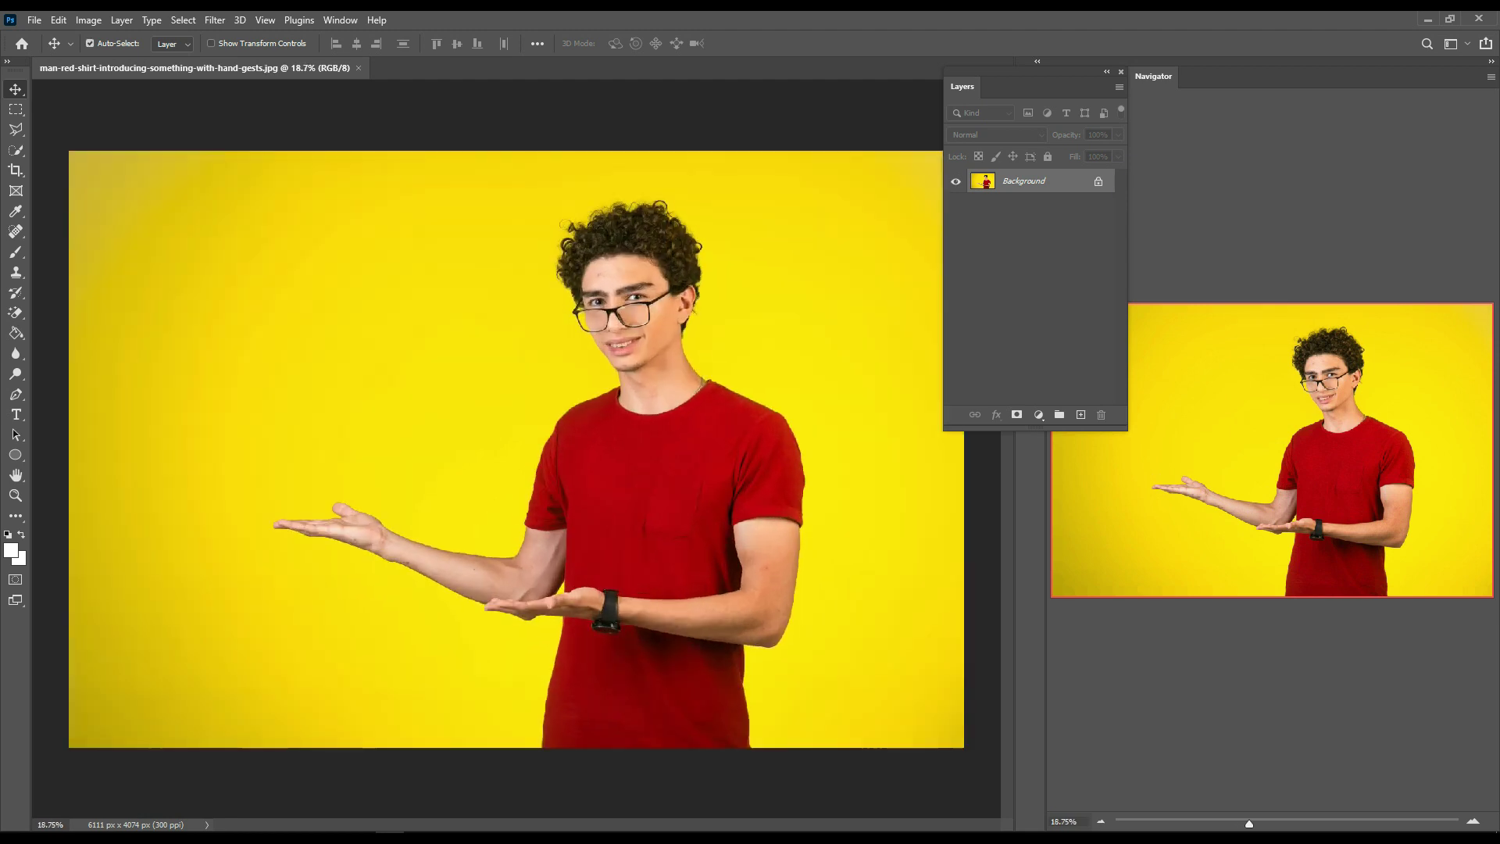
left_click(34, 19)
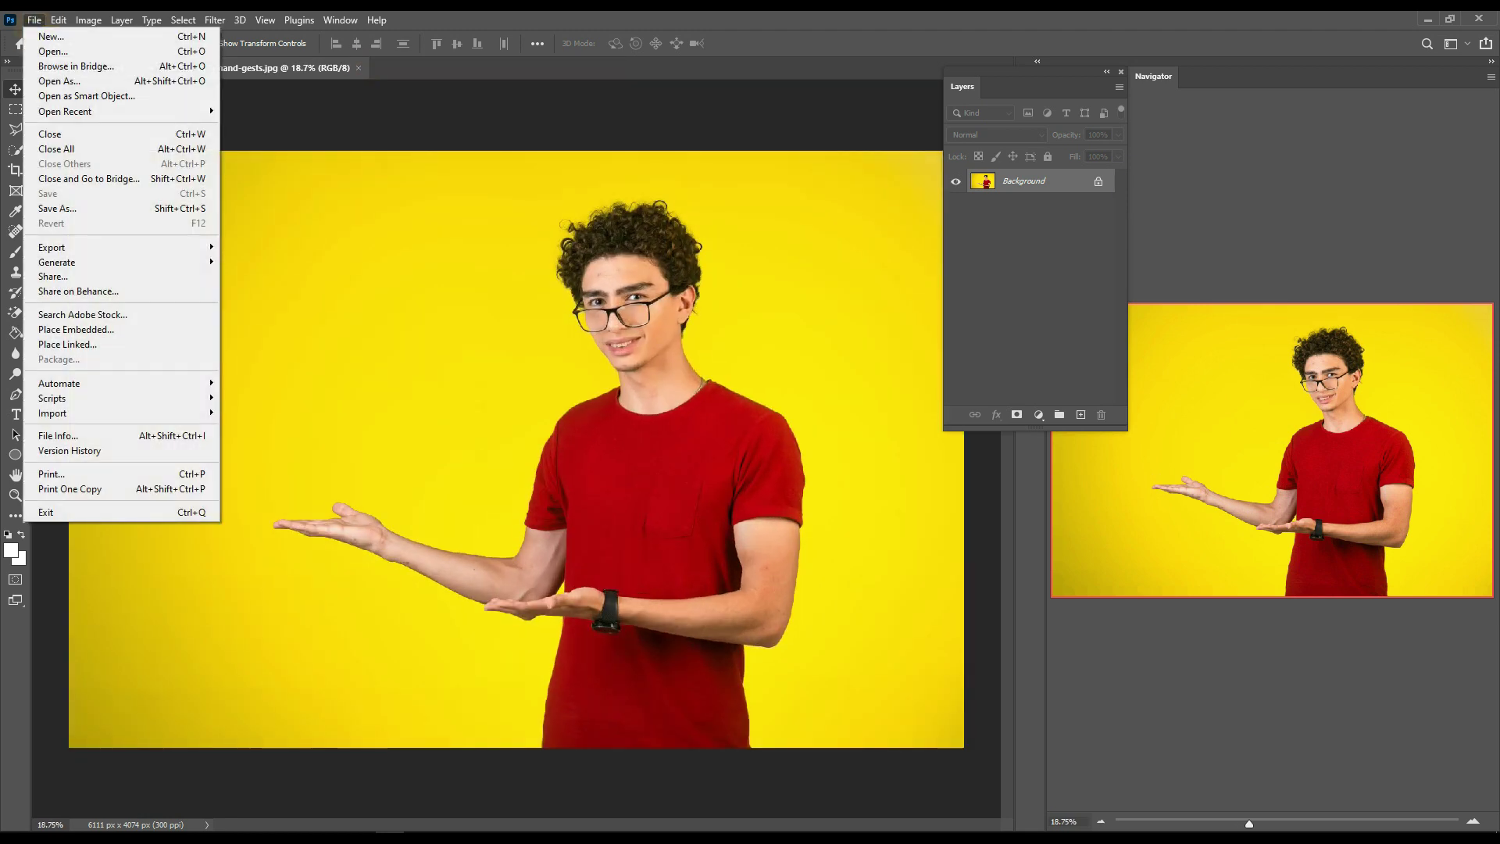
key("Escape")
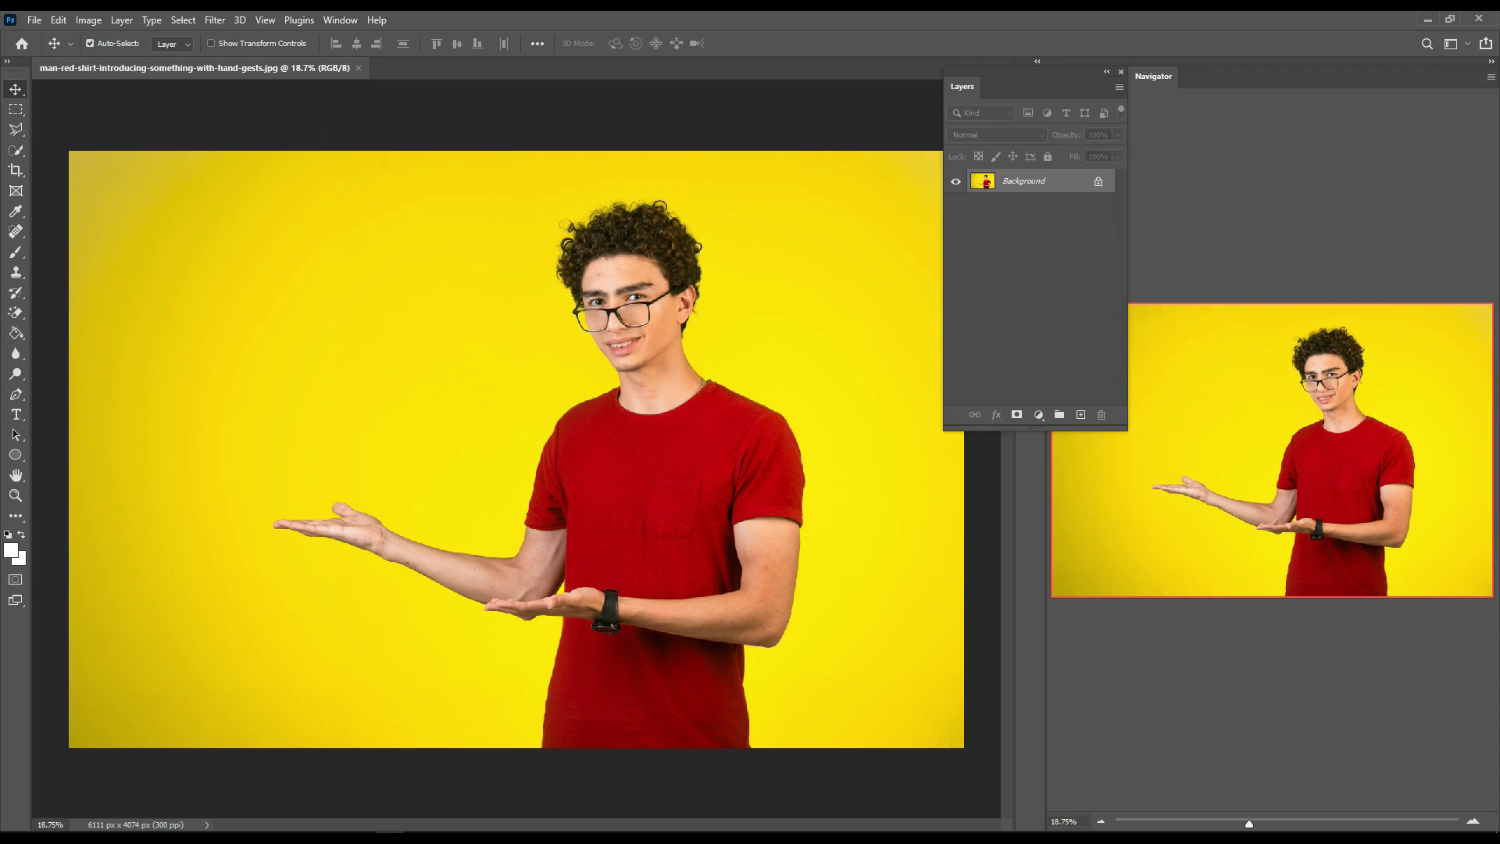
Check the installed release in the About Photoshop information and dismiss it
key("alt+w")
key("Right")
key("Down")
key("Down")
key("Up")
key("Up")
key("Down")
key("Down")
key("Down")
key("Down")
key("Down")
key("Down")
key("Down")
key("Up")
key("Up")
key("Up")
key("Up")
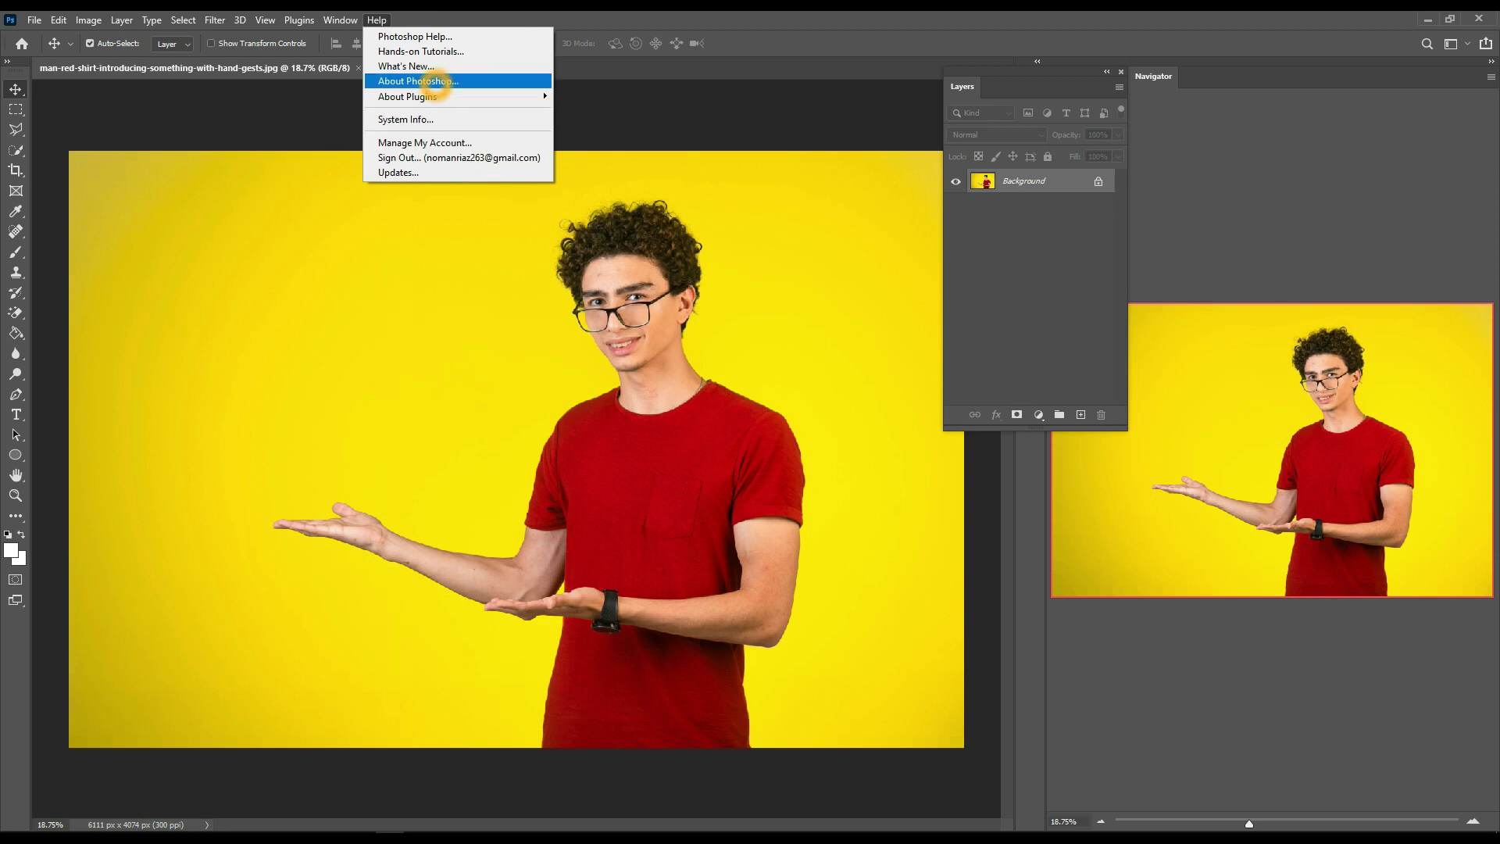
key("Return")
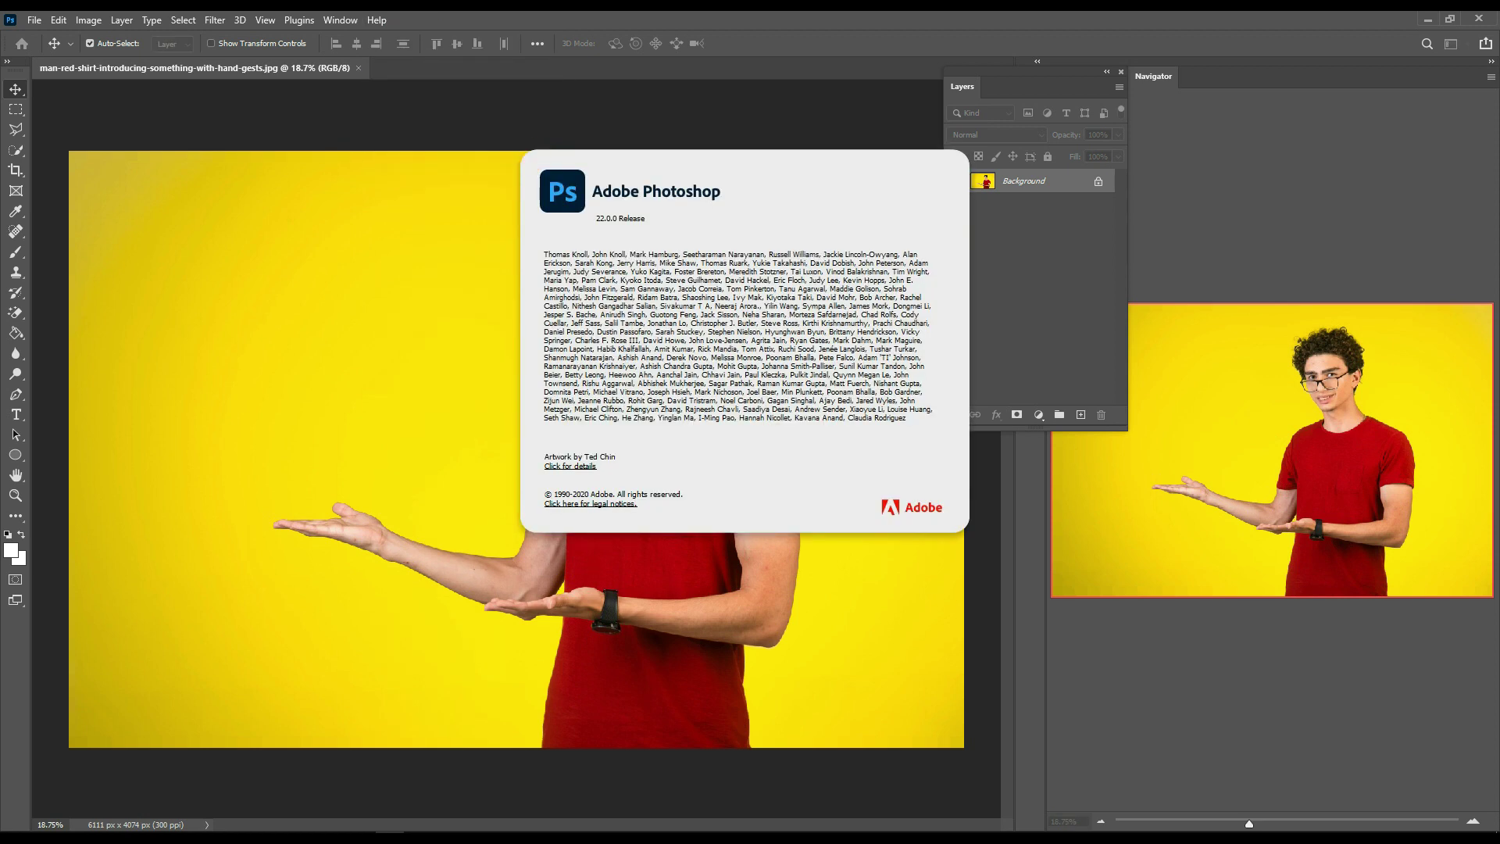
left_click(353, 110)
Close the photo of the man in the red shirt and quit Photoshop
left_click(356, 68)
left_click(467, 173)
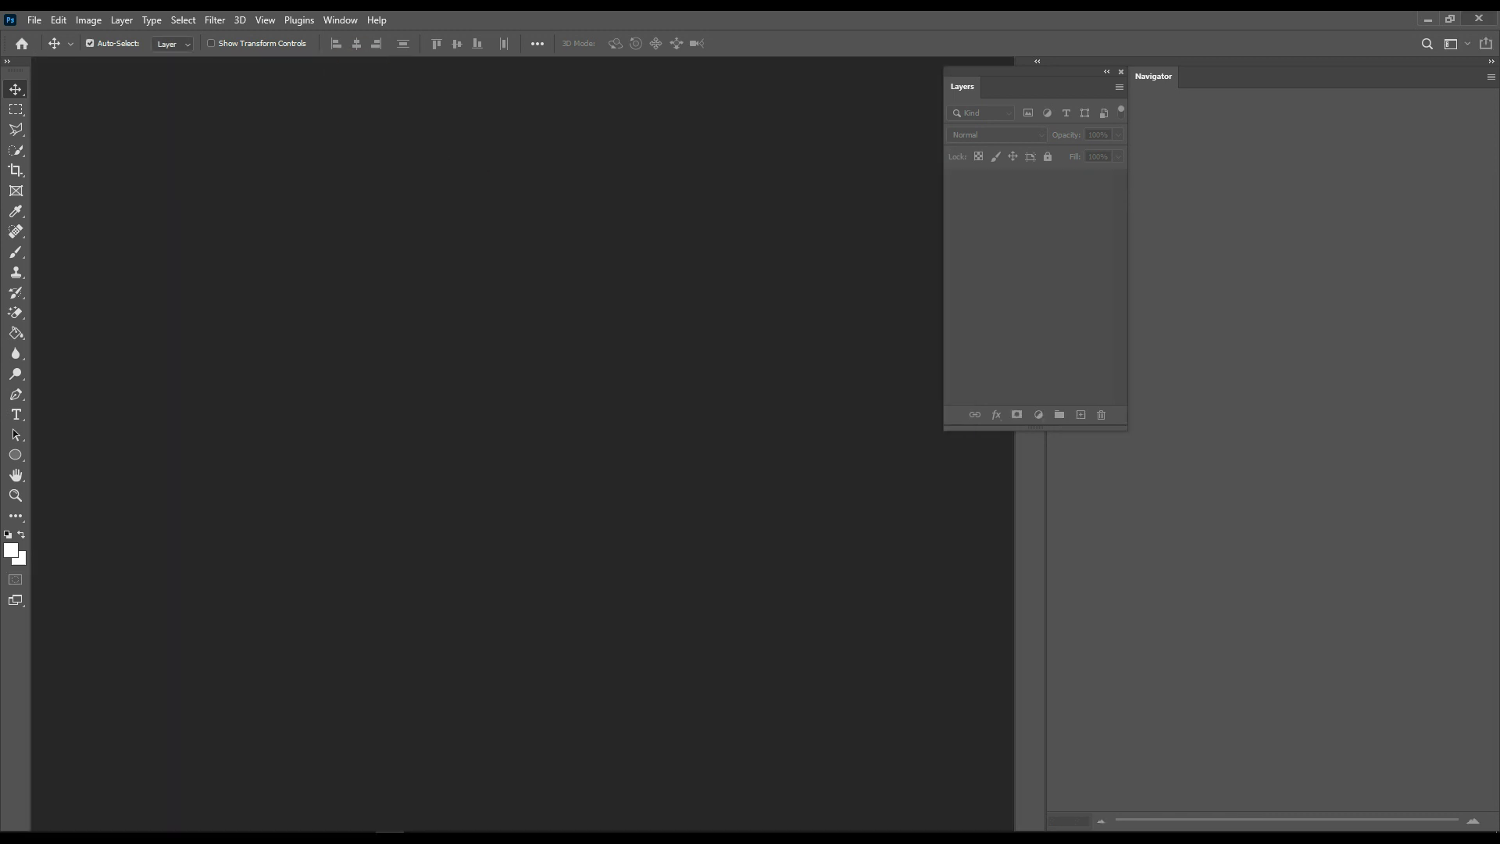
left_click(1478, 18)
left_click(742, 232)
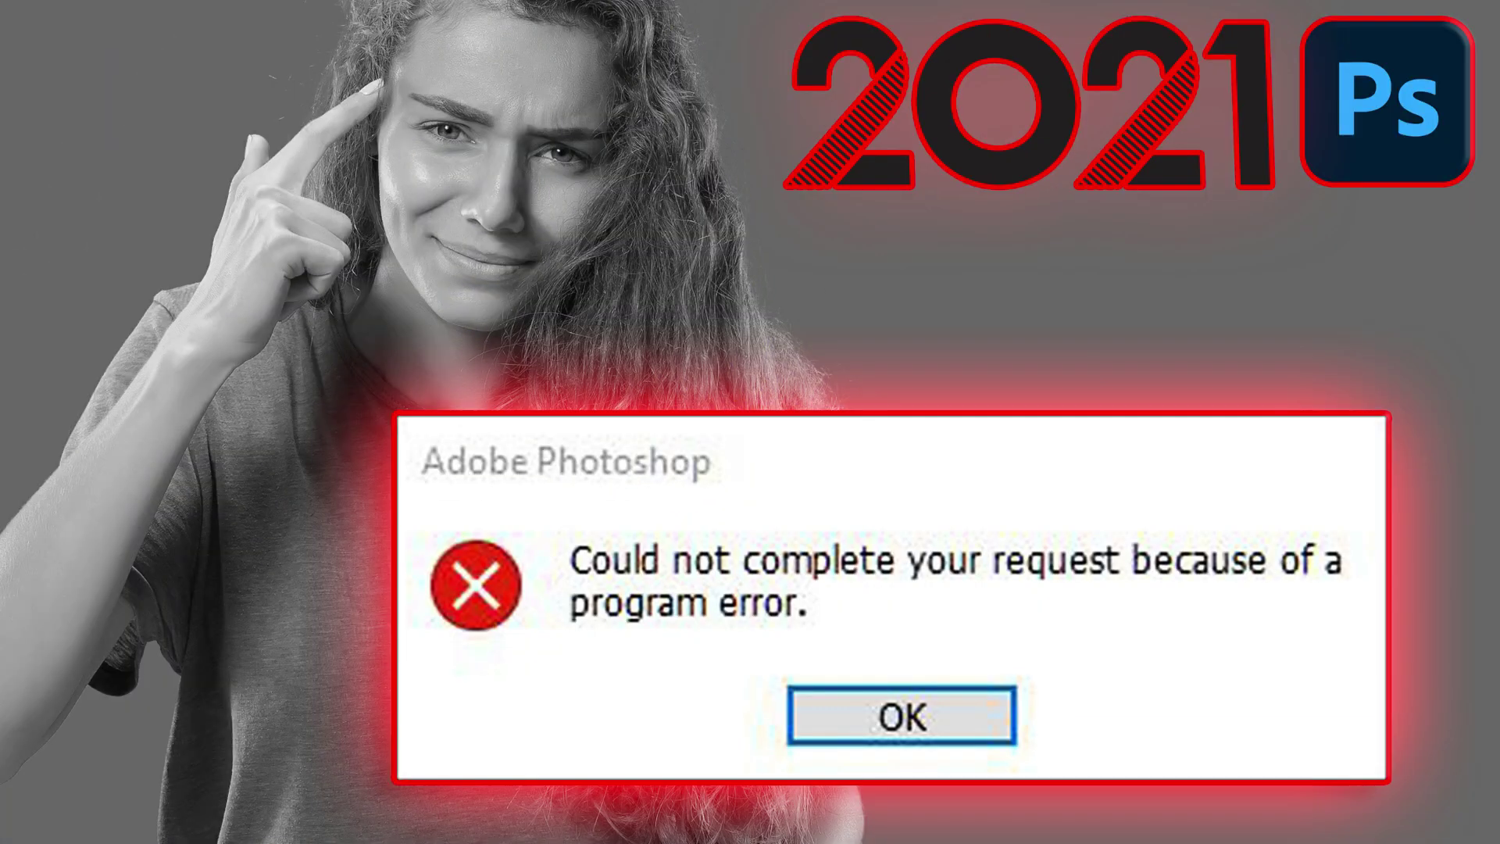